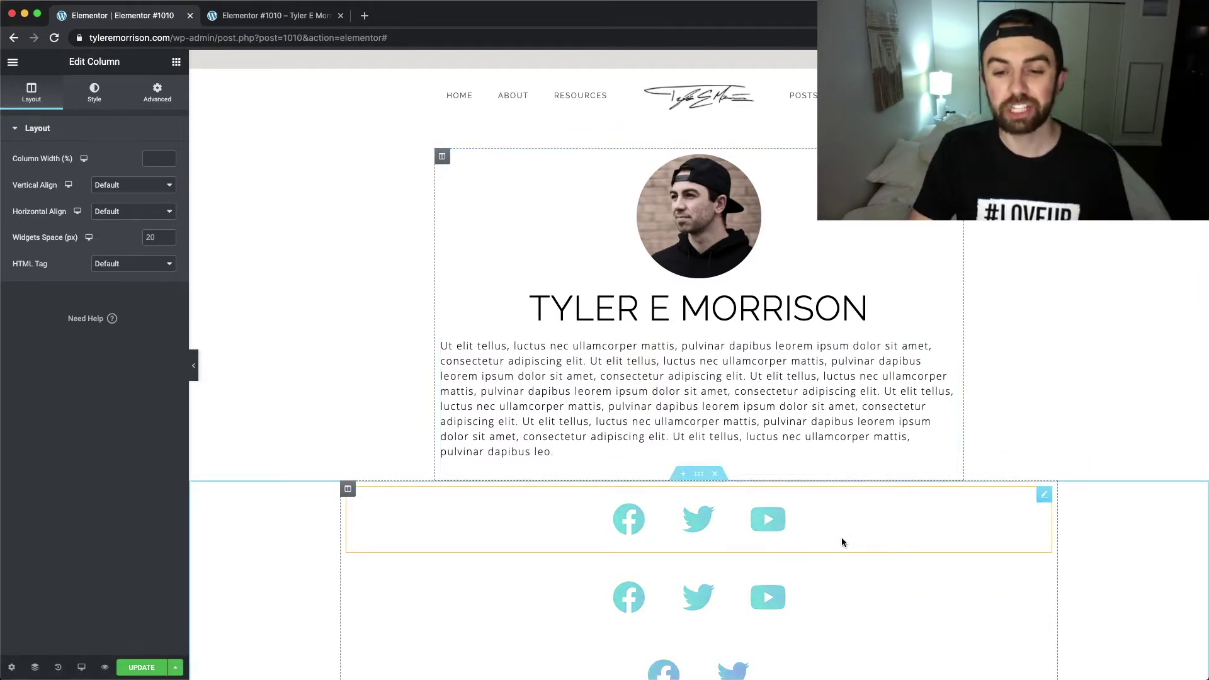
# Open the Elements panel that lists the widgets available to add to the page
pyautogui.scroll(-4, 841, 537)
pyautogui.scroll(4, 842, 541)
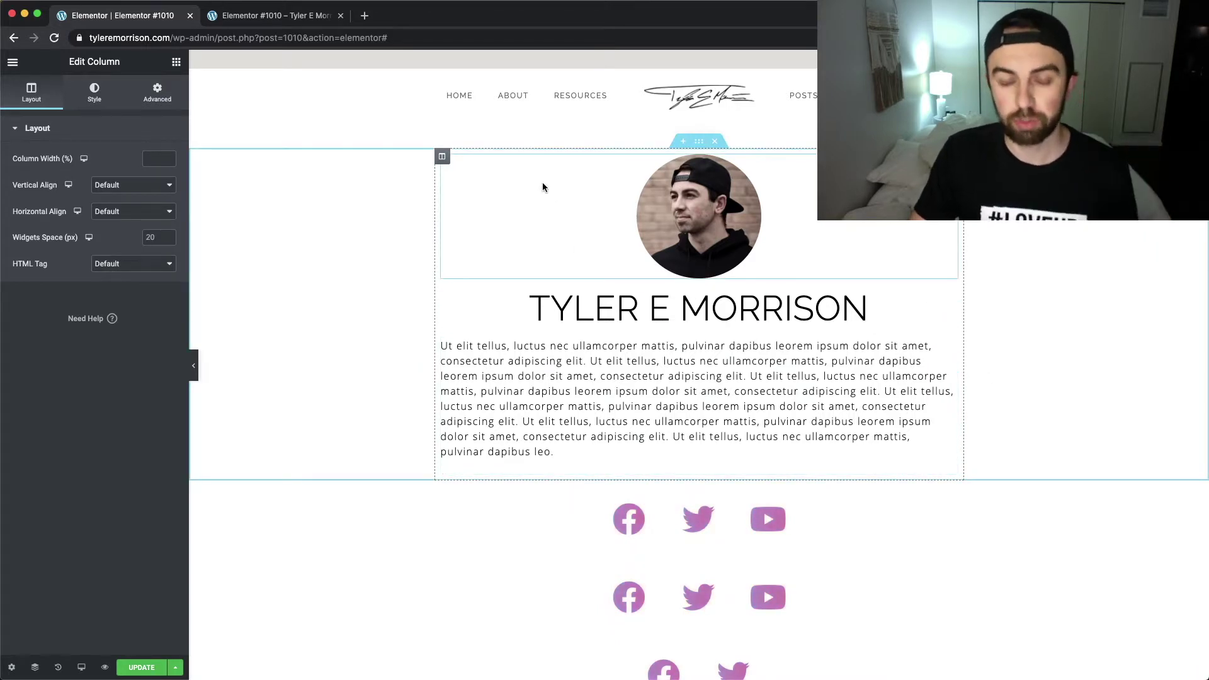
pyautogui.click(950, 300)
pyautogui.scroll(-1, 566, 195)
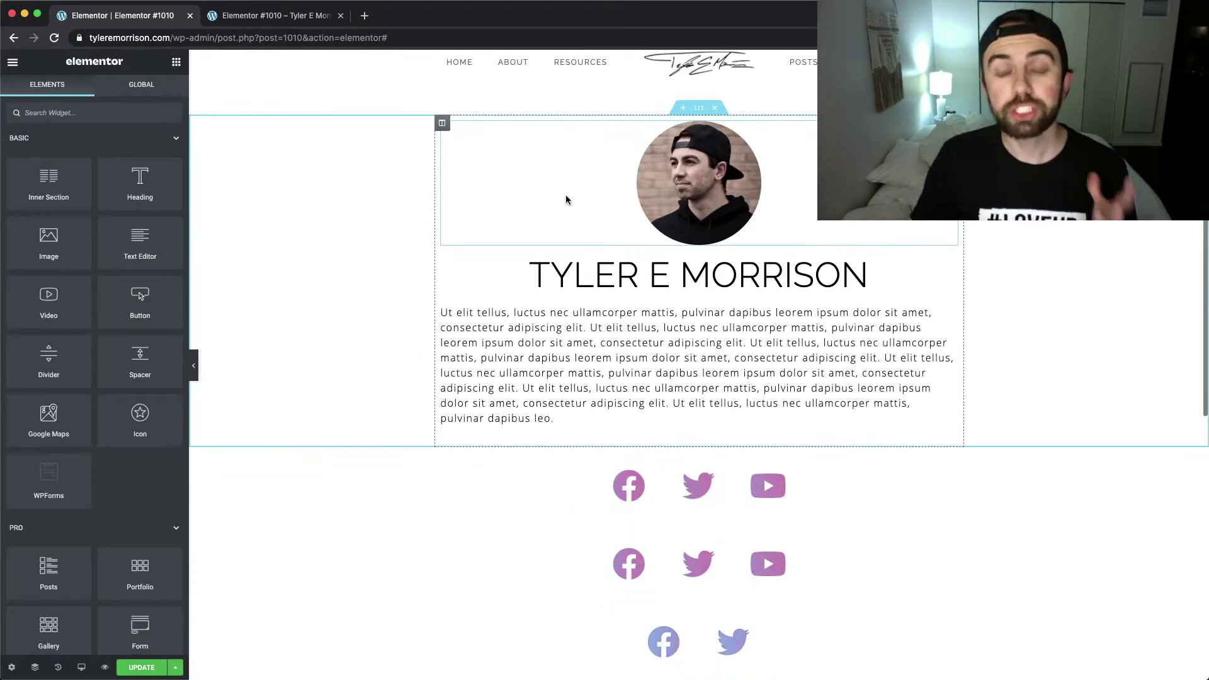
pyautogui.scroll(1, 698, 129)
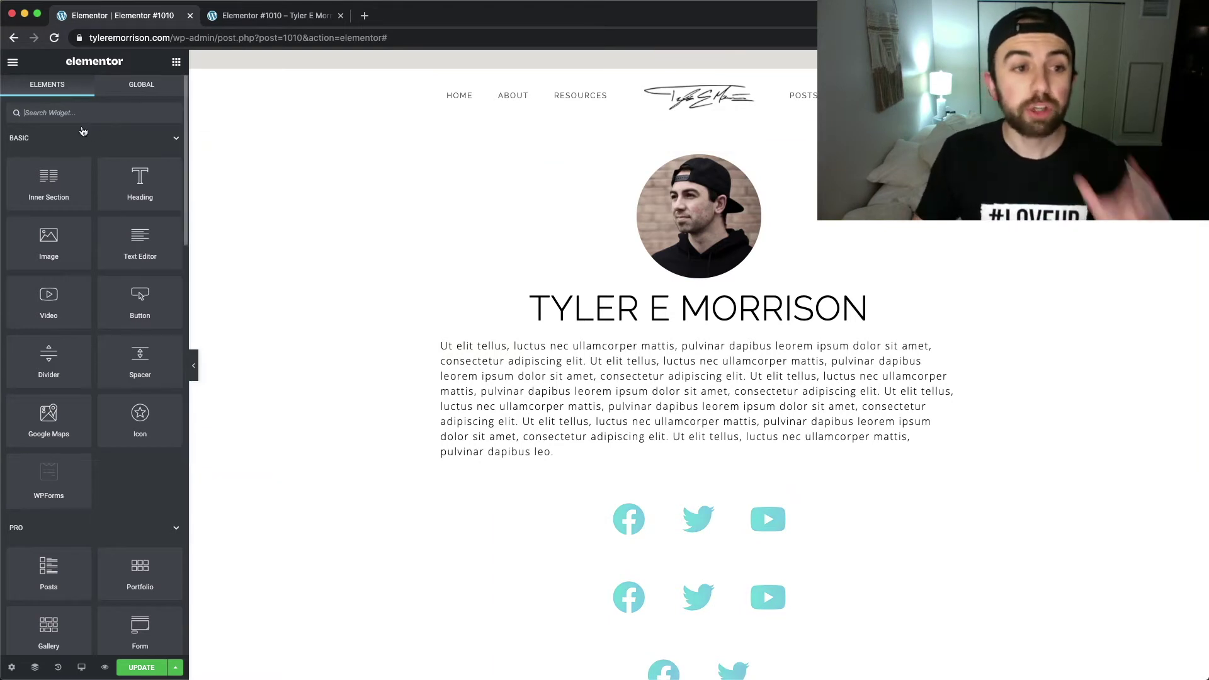
pyautogui.scroll(-6, 116, 186)
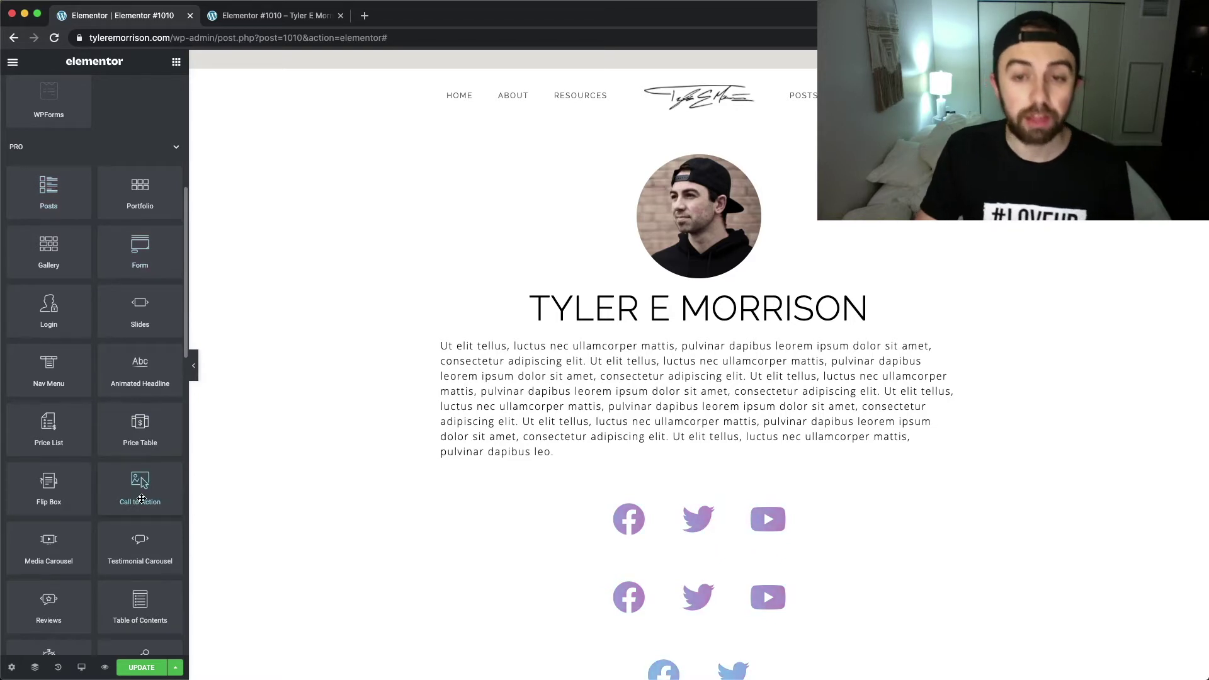
pyautogui.moveTo(144, 498); pyautogui.dragTo(697, 162)
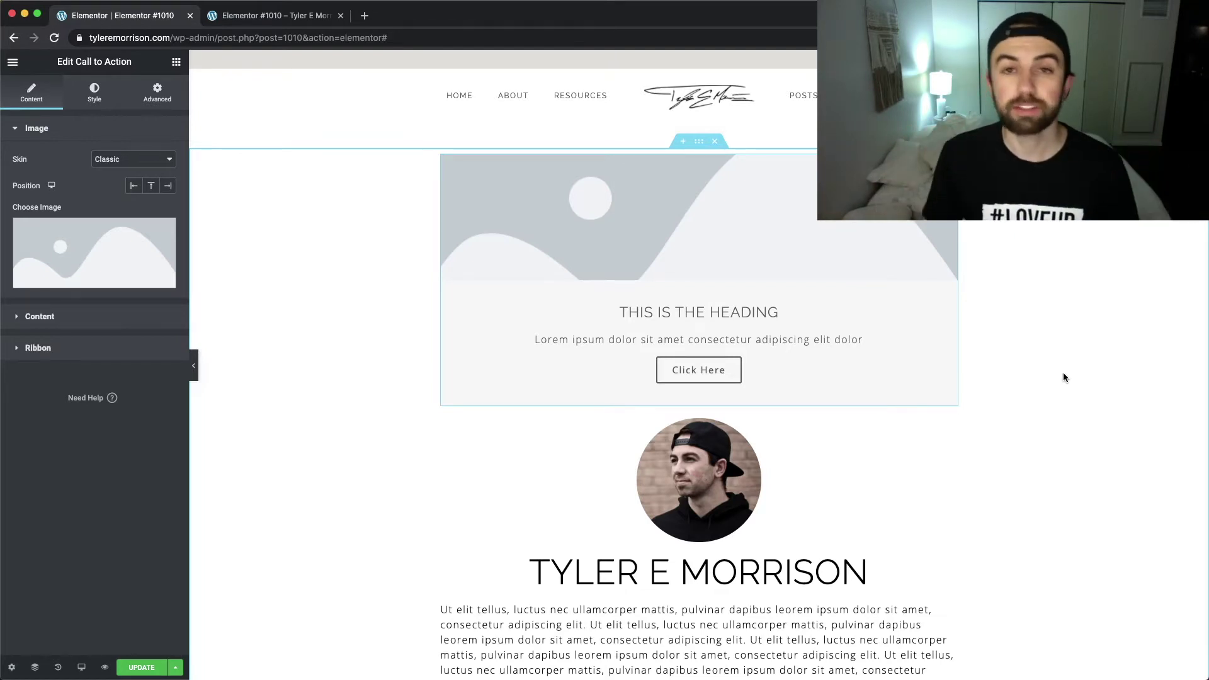
# Place a Call to Action box above the profile photo and expand its Content settings
pyautogui.scroll(-3, 1062, 377)
pyautogui.scroll(3, 1017, 360)
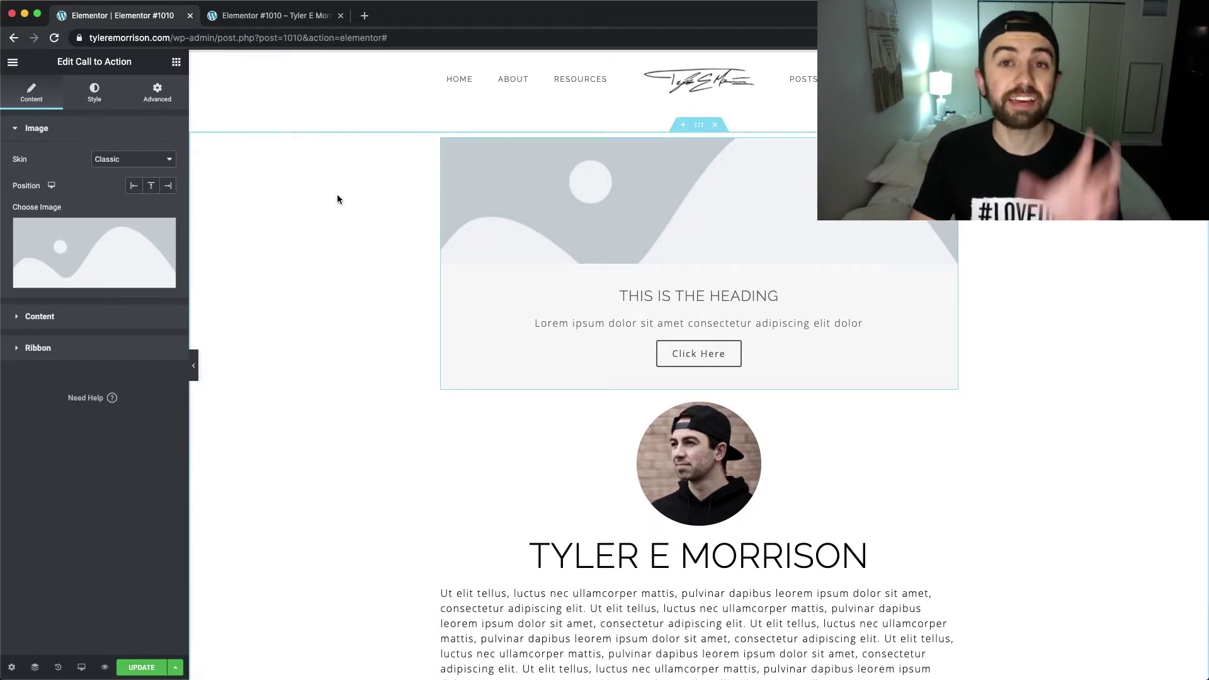
pyautogui.moveTo(169, 228)
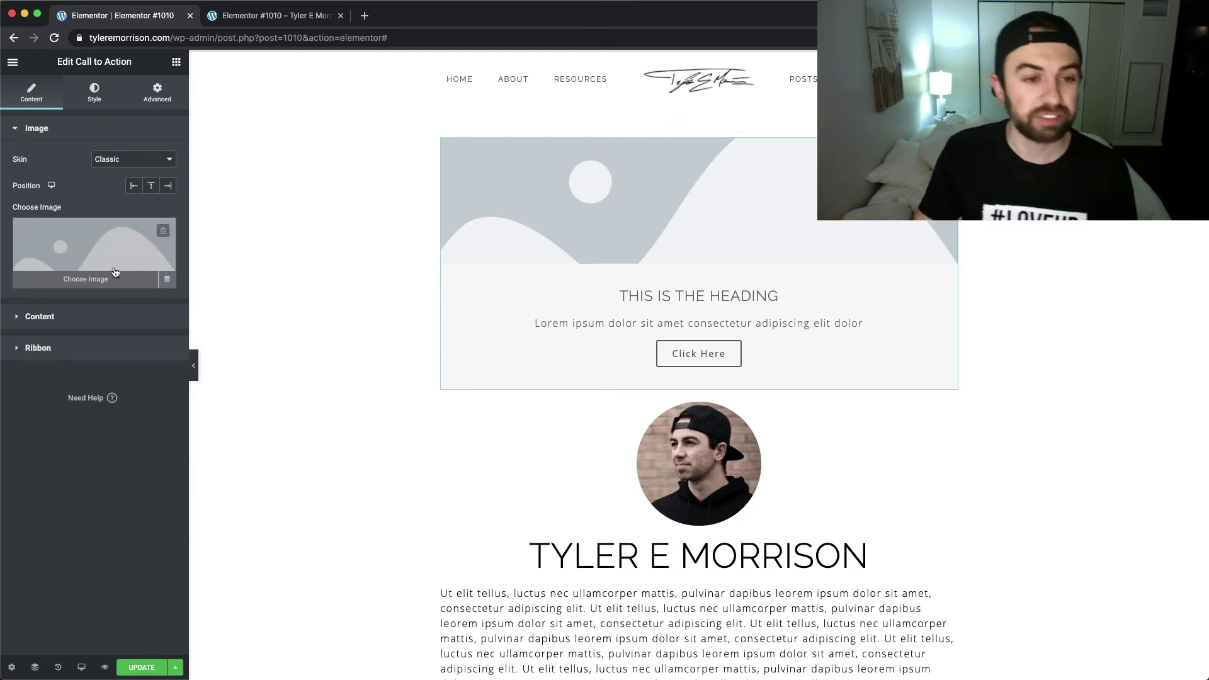
pyautogui.click(59, 315)
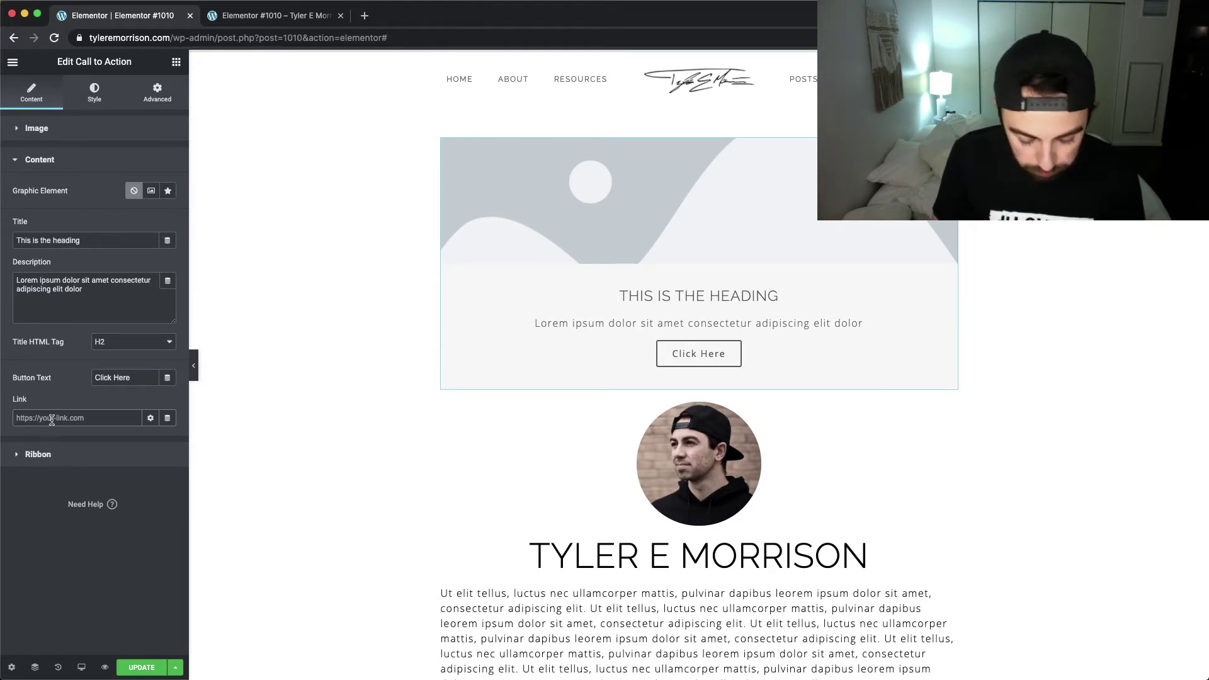
# Enter tyleremorrison.com as the Call to Action's link
pyautogui.write('tyler')
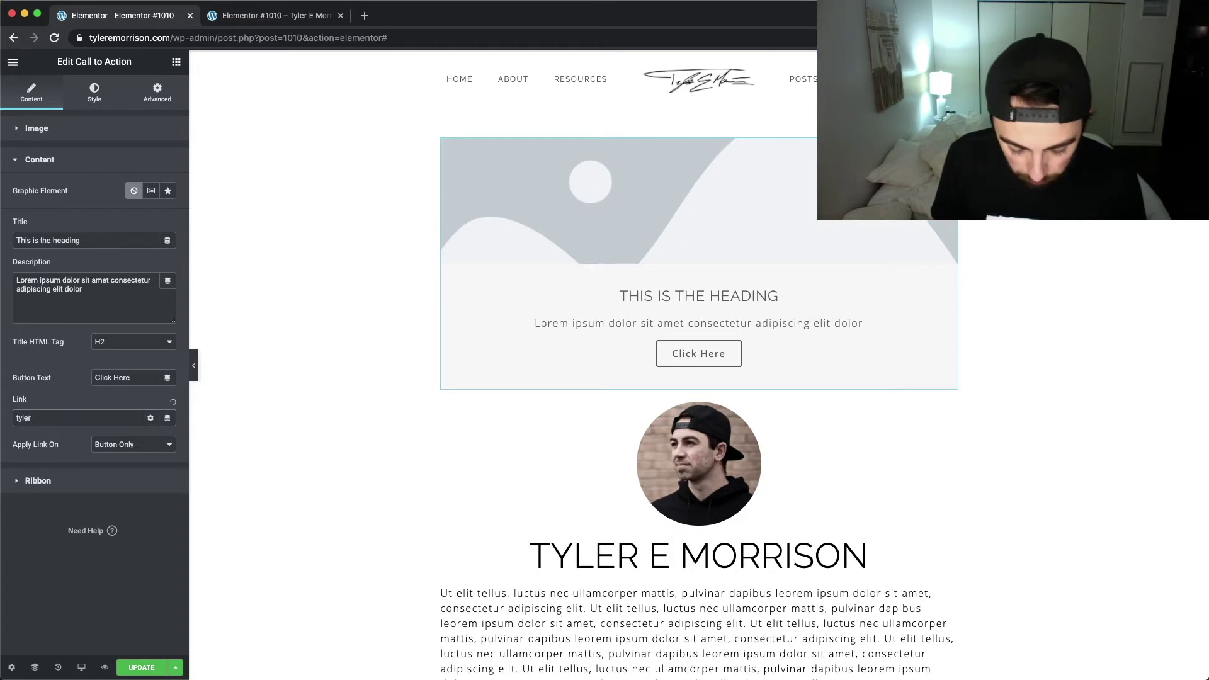
pyautogui.write('emorriso')
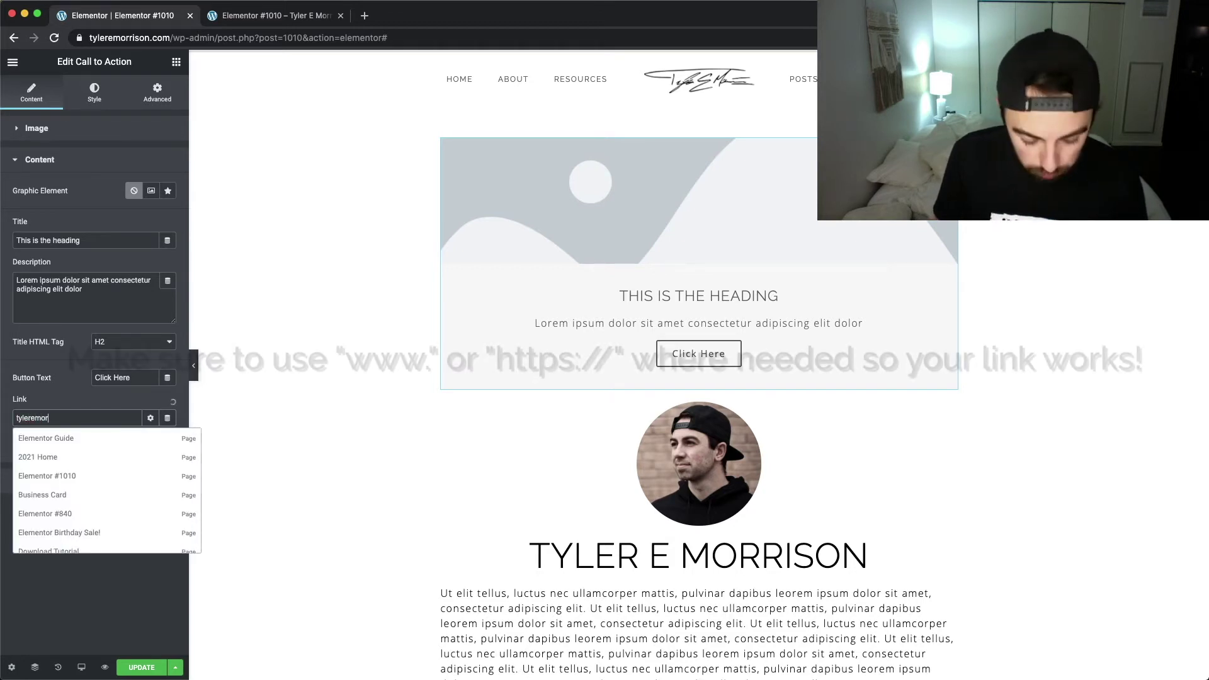
pyautogui.write('n.com')
pyautogui.press('Escape')
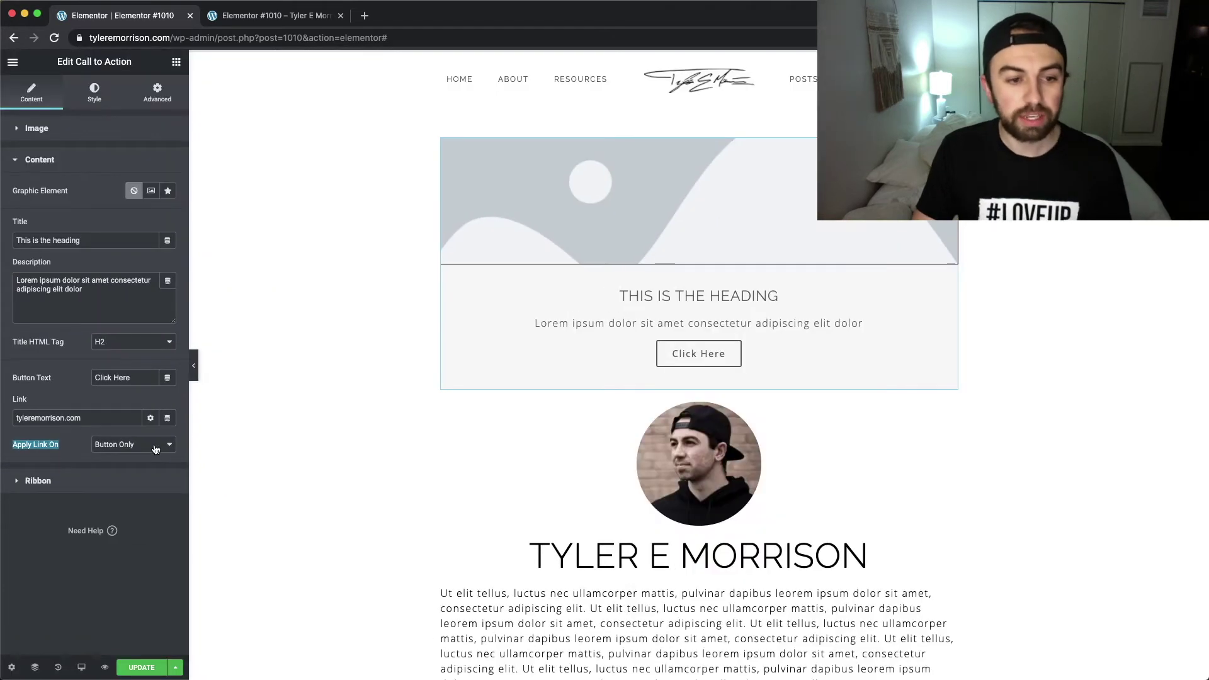
# Review the Apply Link On choices, keeping the link on Button Only for now
pyautogui.click(497, 359)
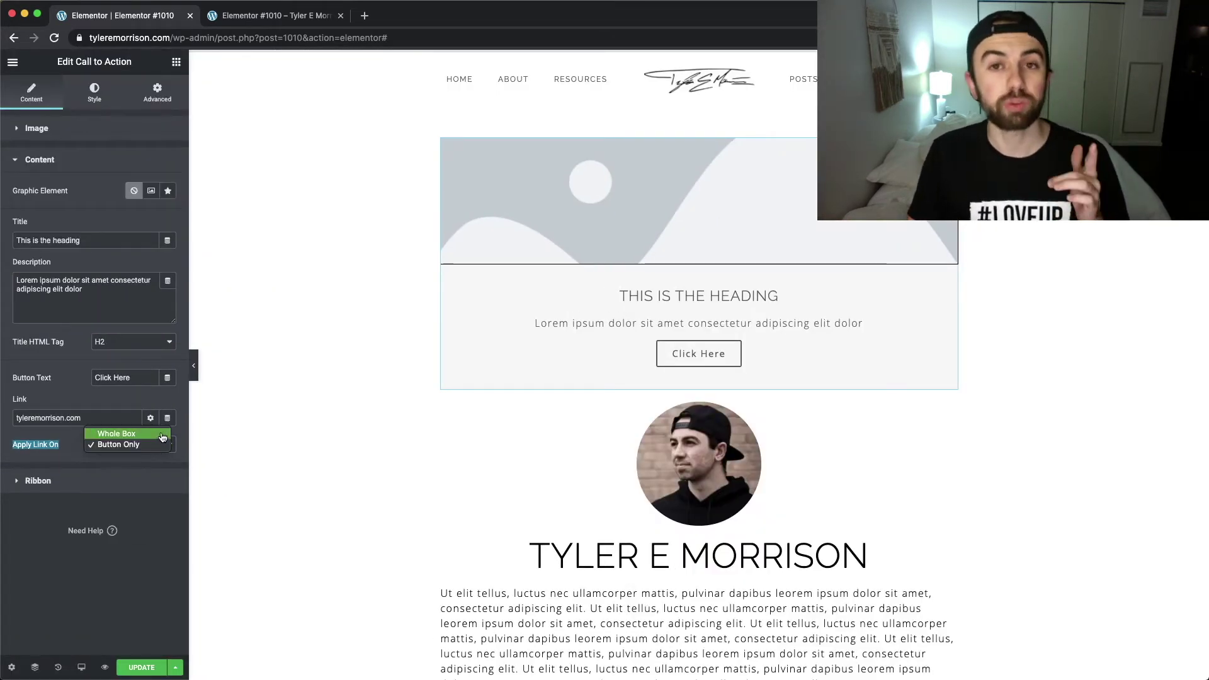
pyautogui.press('Escape')
pyautogui.click(163, 446)
pyautogui.click(162, 458)
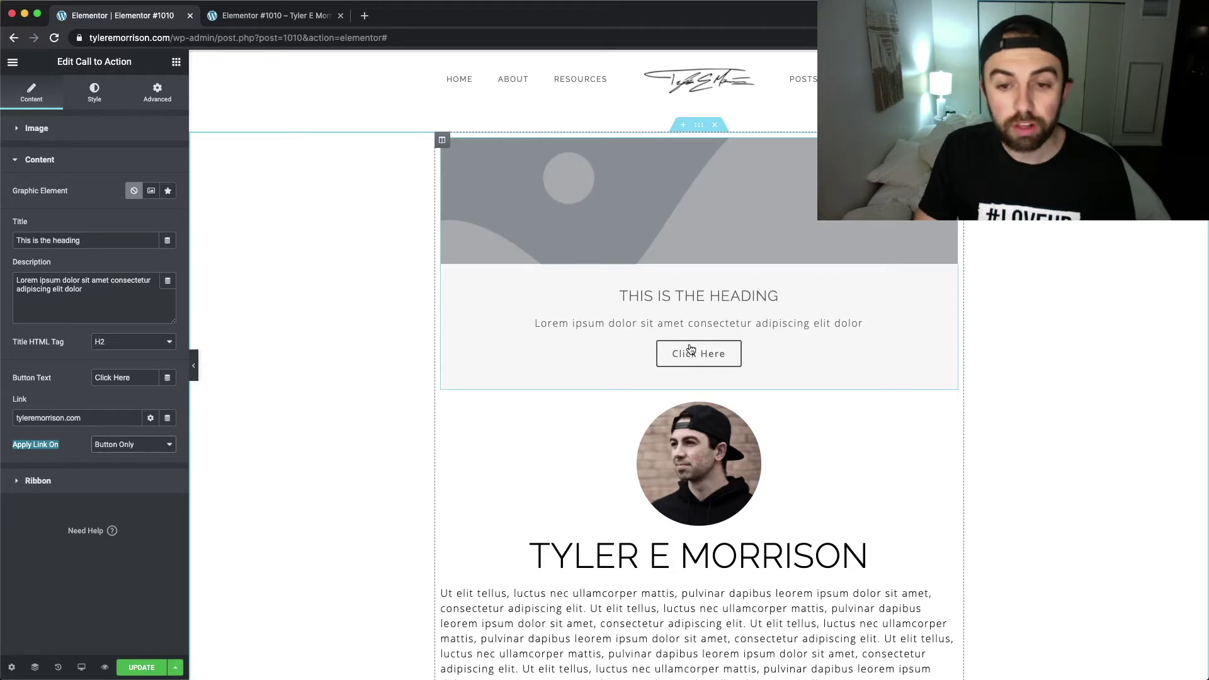
pyautogui.click(134, 445)
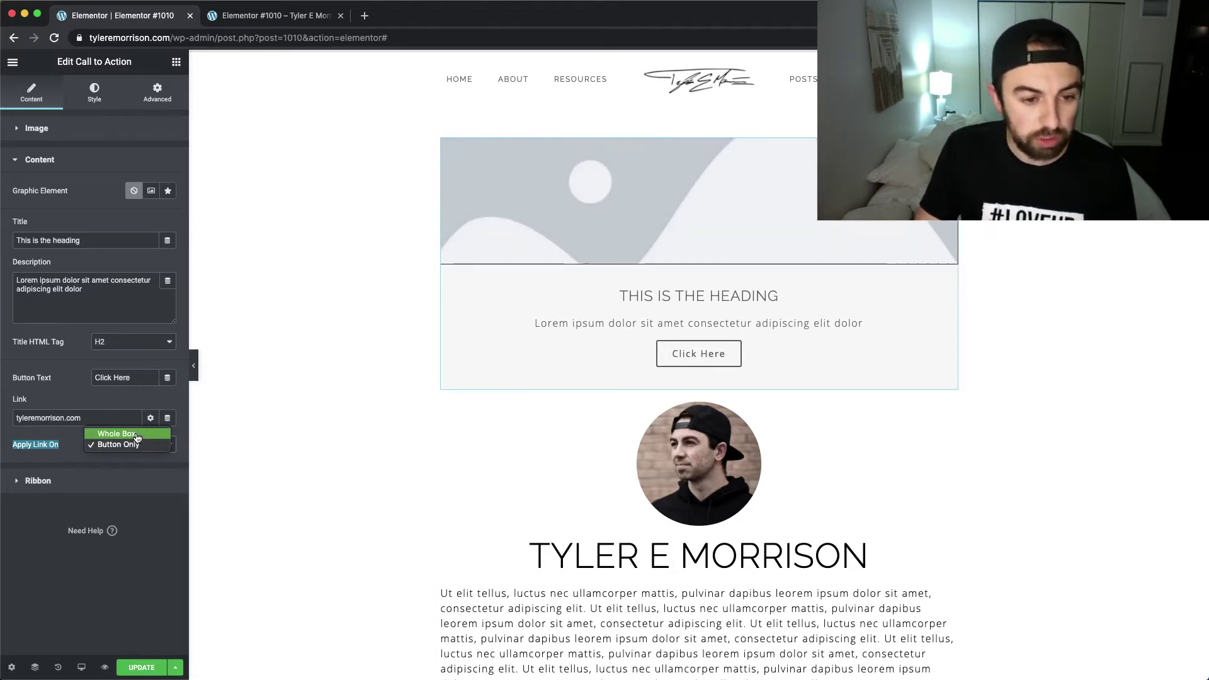
# Switch Apply Link On to Whole Box, then delete the box and select the profile column
pyautogui.click(120, 433)
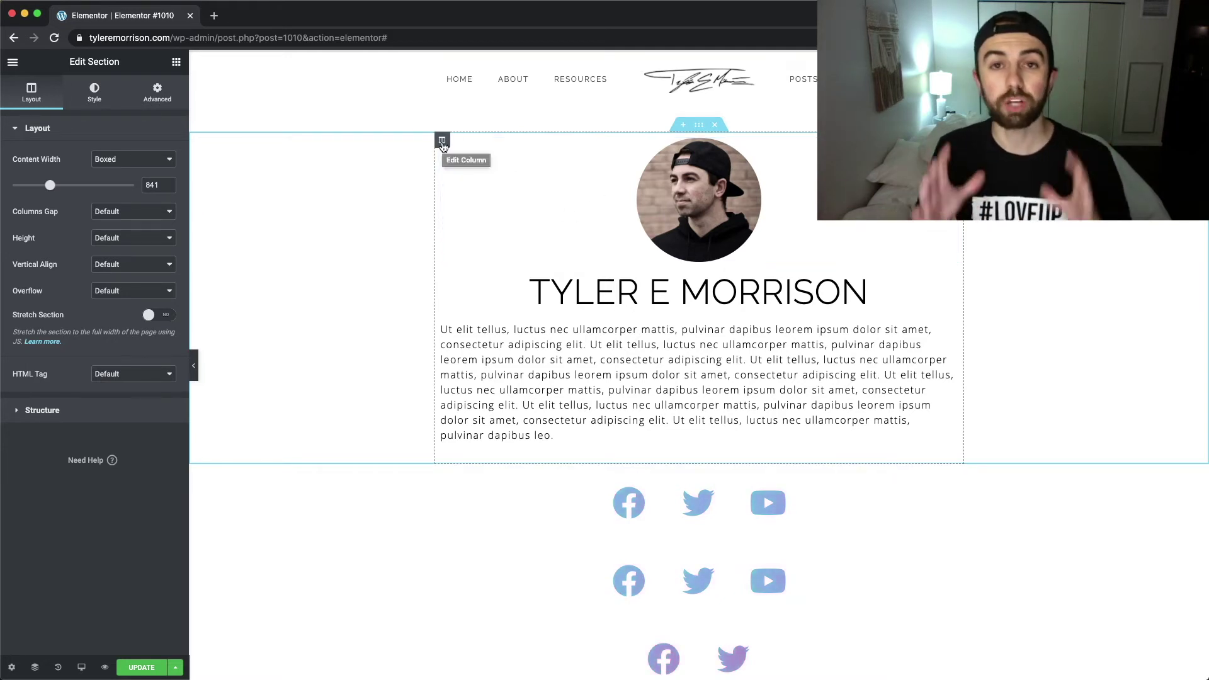
pyautogui.click(442, 142)
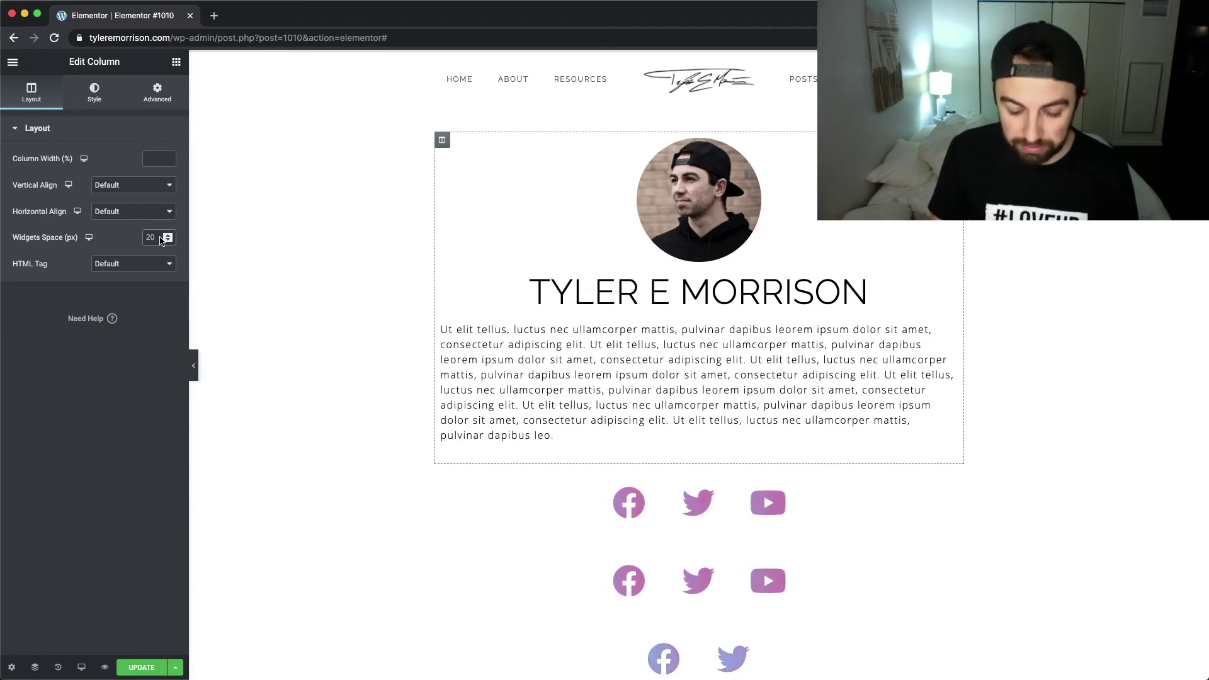
# Set the profile column's Widgets Space to 0 px
pyautogui.write('0')
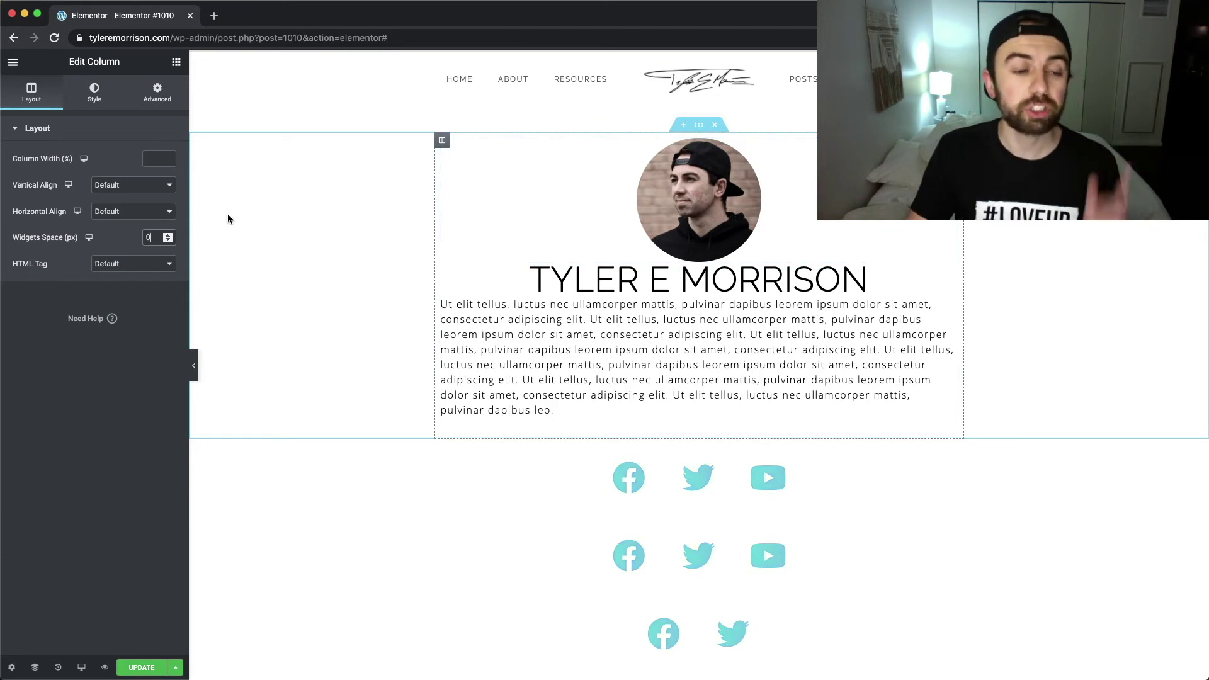
pyautogui.click(14, 63)
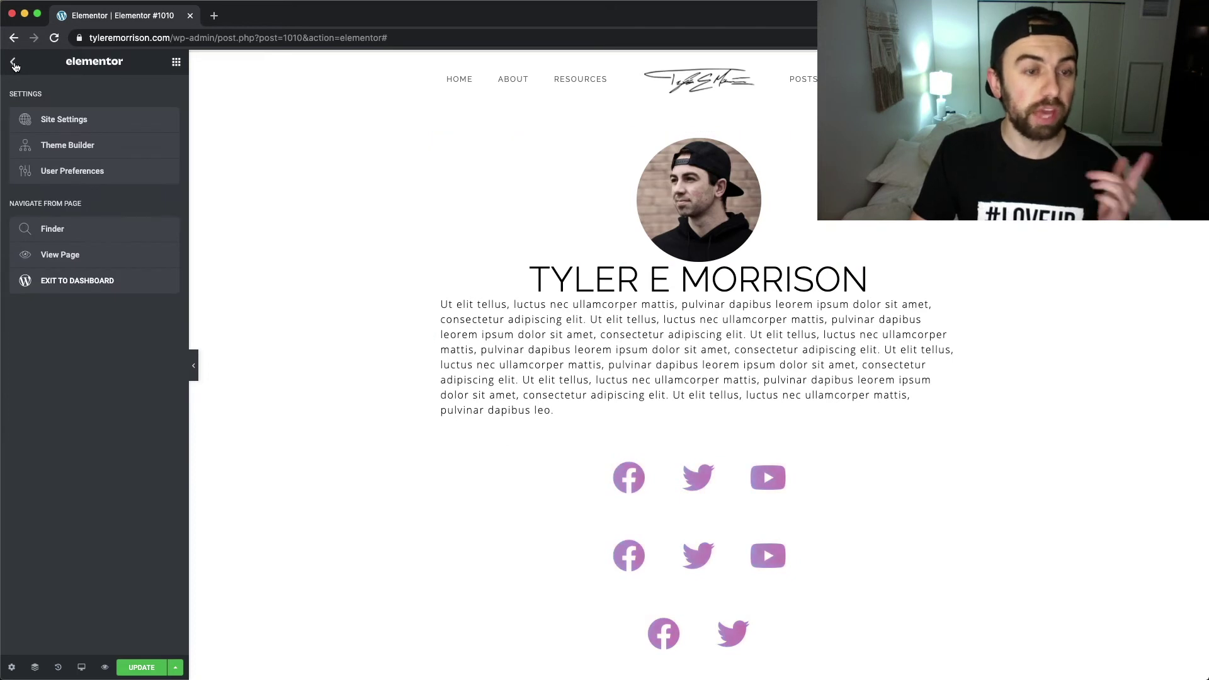
# Search the widgets for 'html' and drag an HTML widget above the profile photo
pyautogui.click(14, 63)
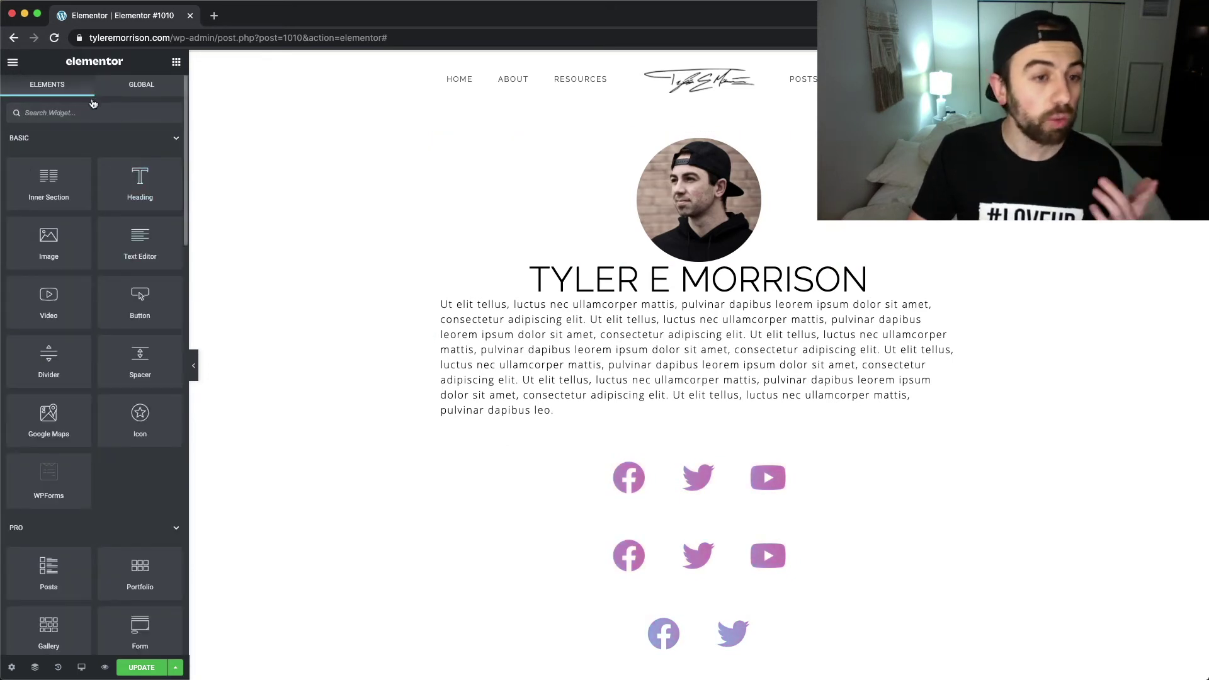
pyautogui.write('html')
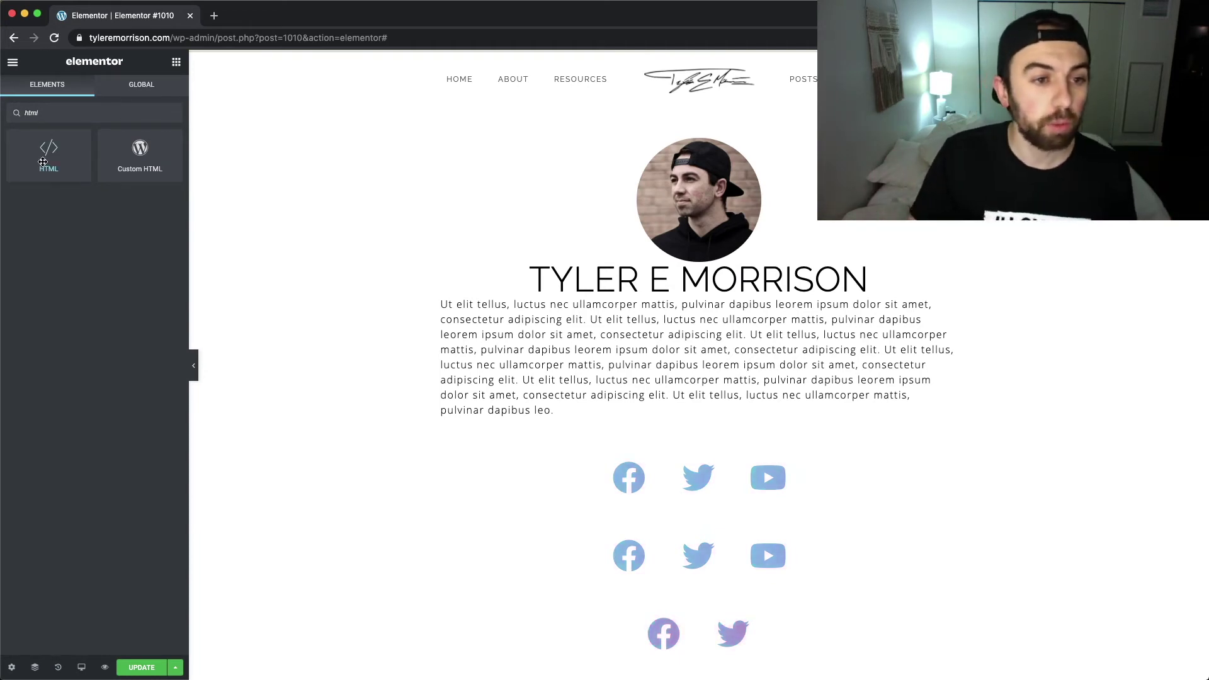
pyautogui.moveTo(44, 162); pyautogui.dragTo(685, 140)
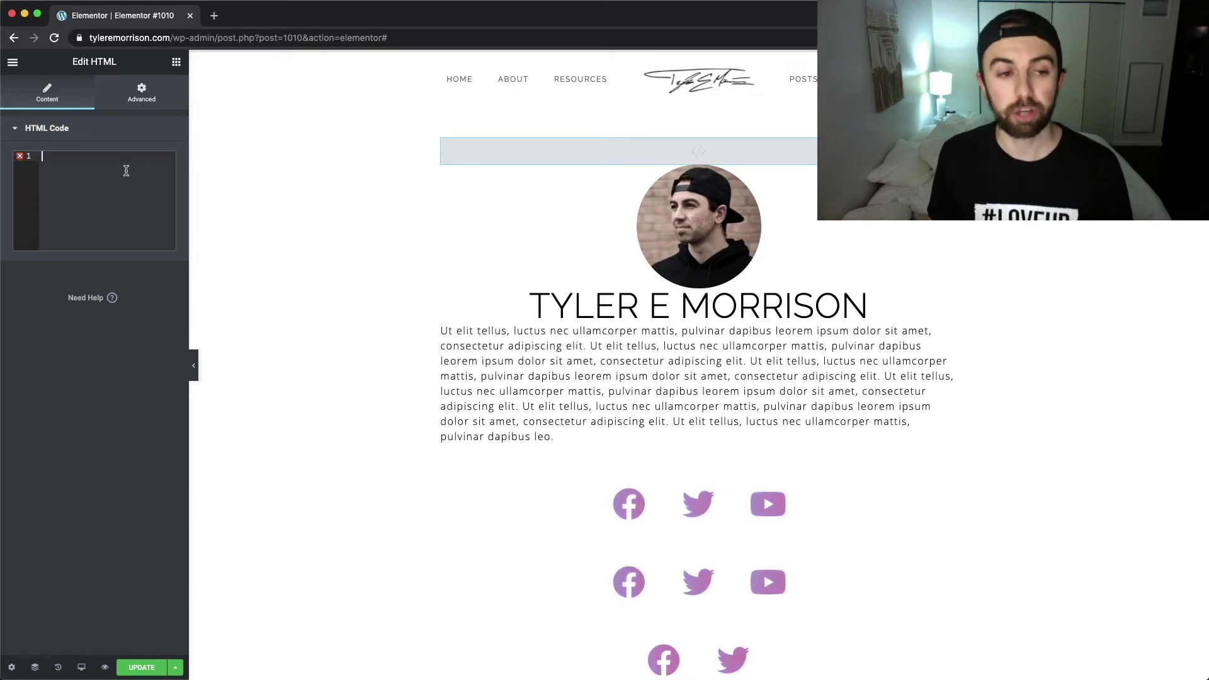
pyautogui.click(99, 162)
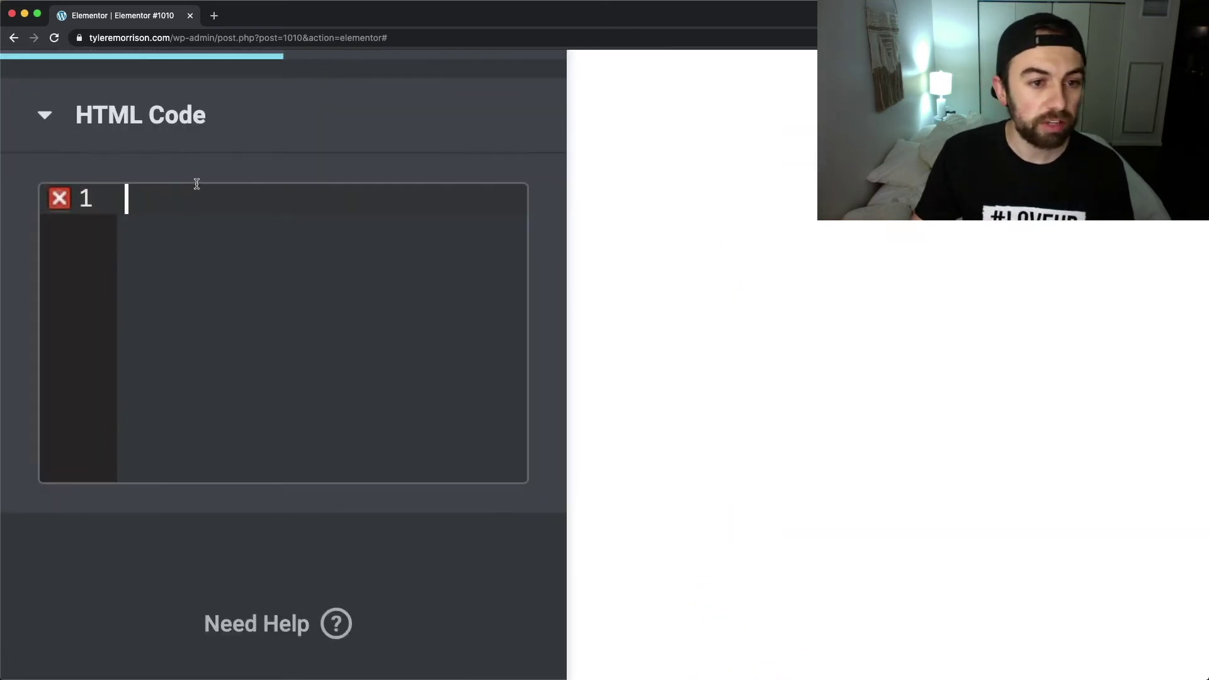
pyautogui.write('<')
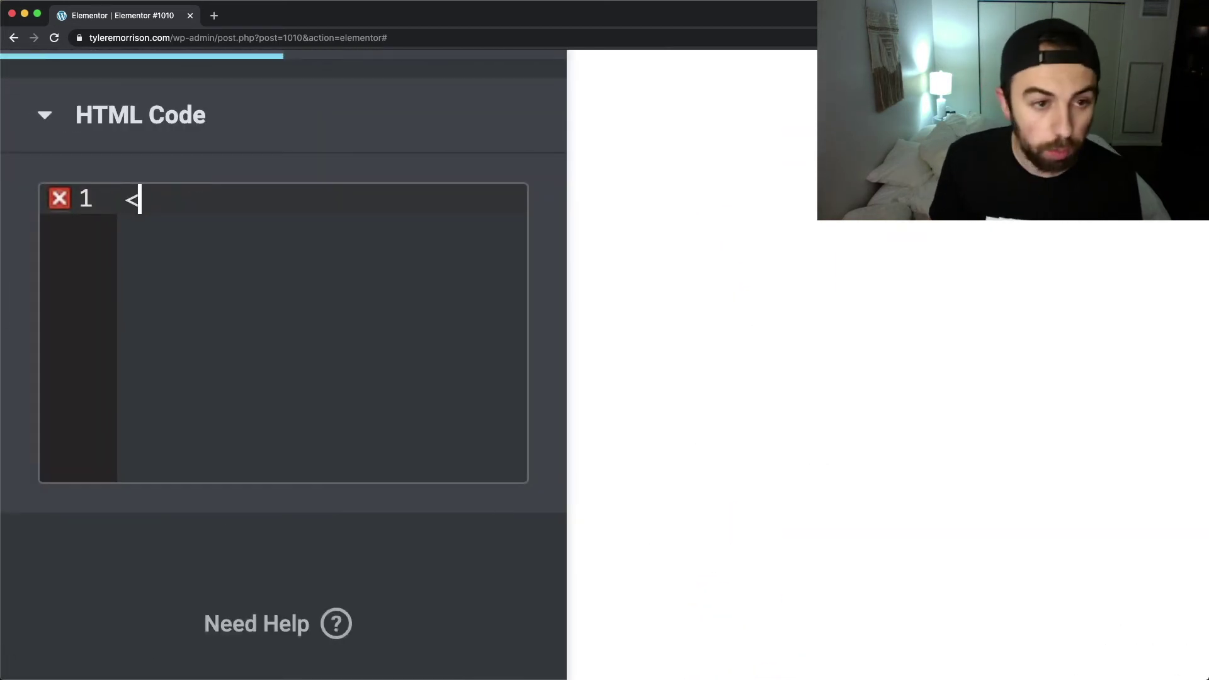
pyautogui.write('a ')
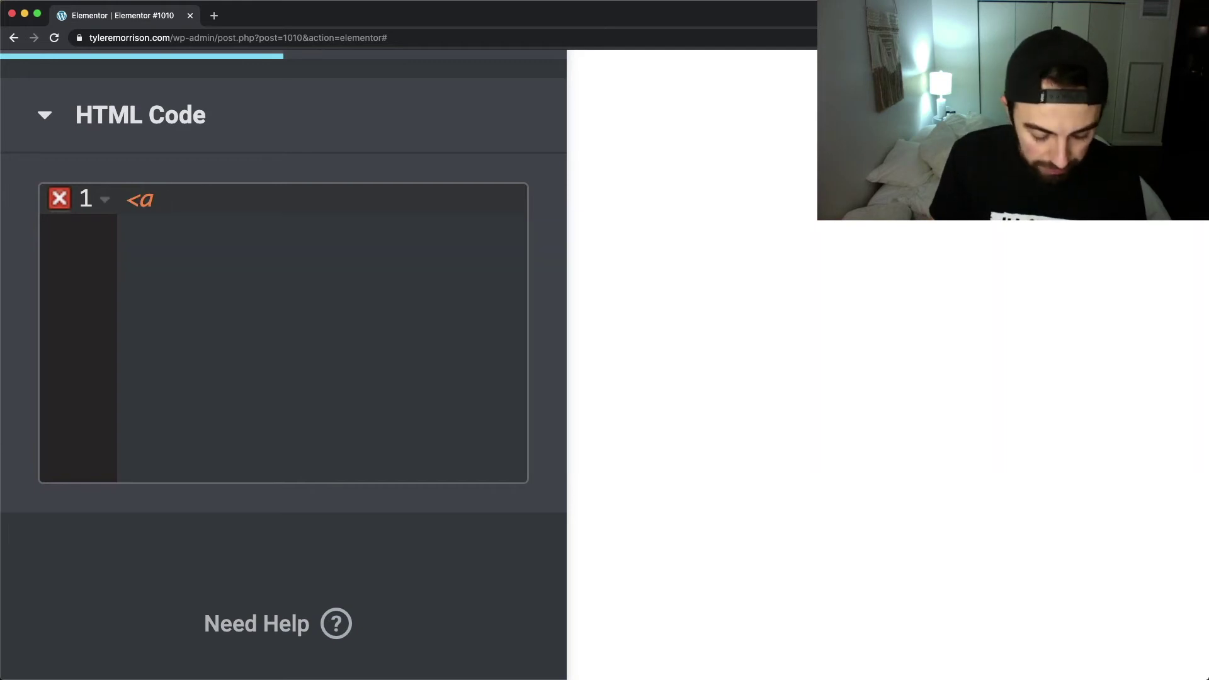
pyautogui.write('href')
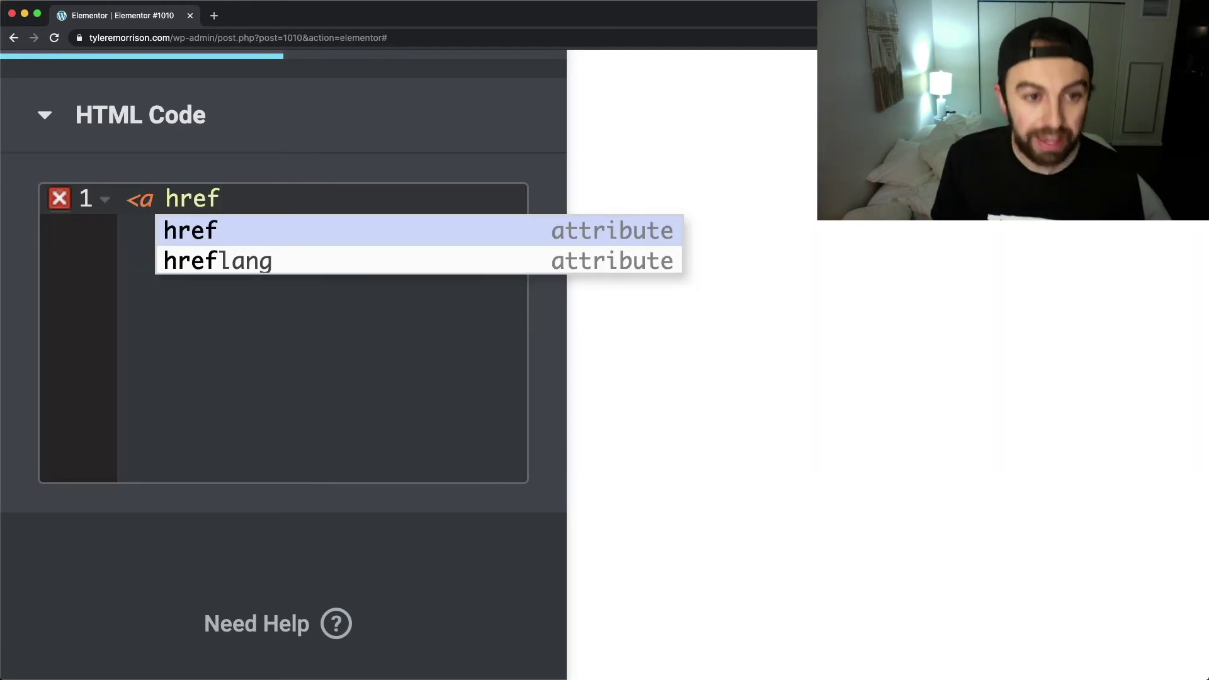
pyautogui.write('=')
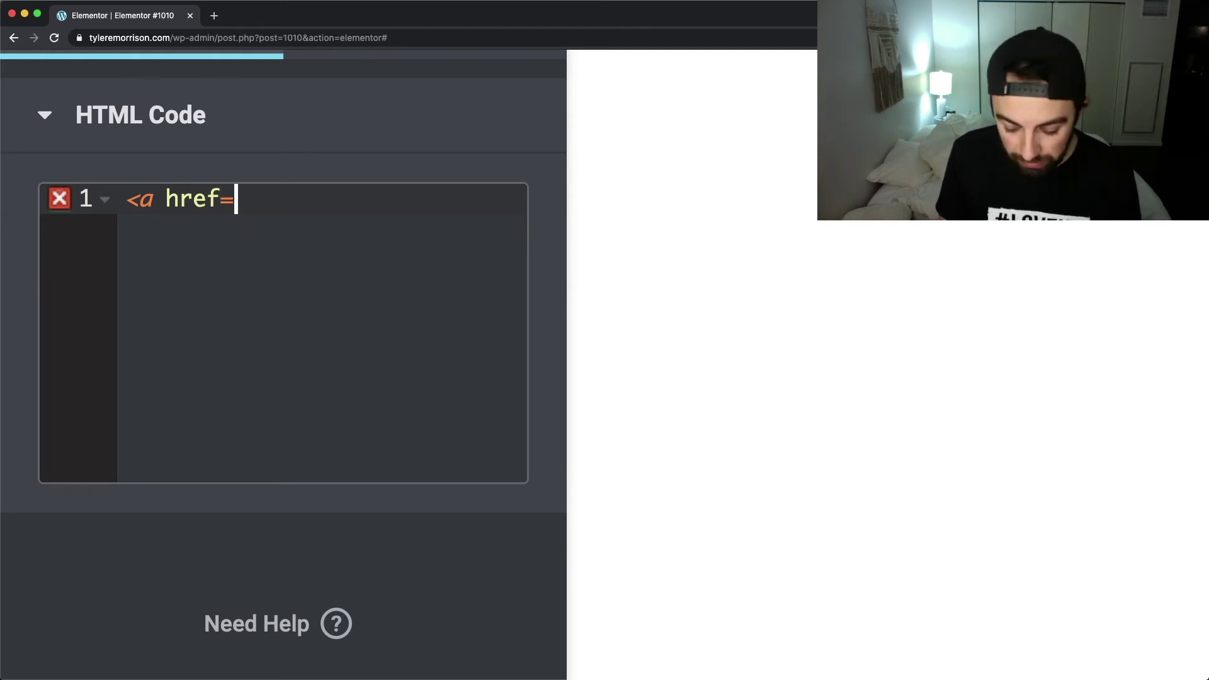
pyautogui.write('""')
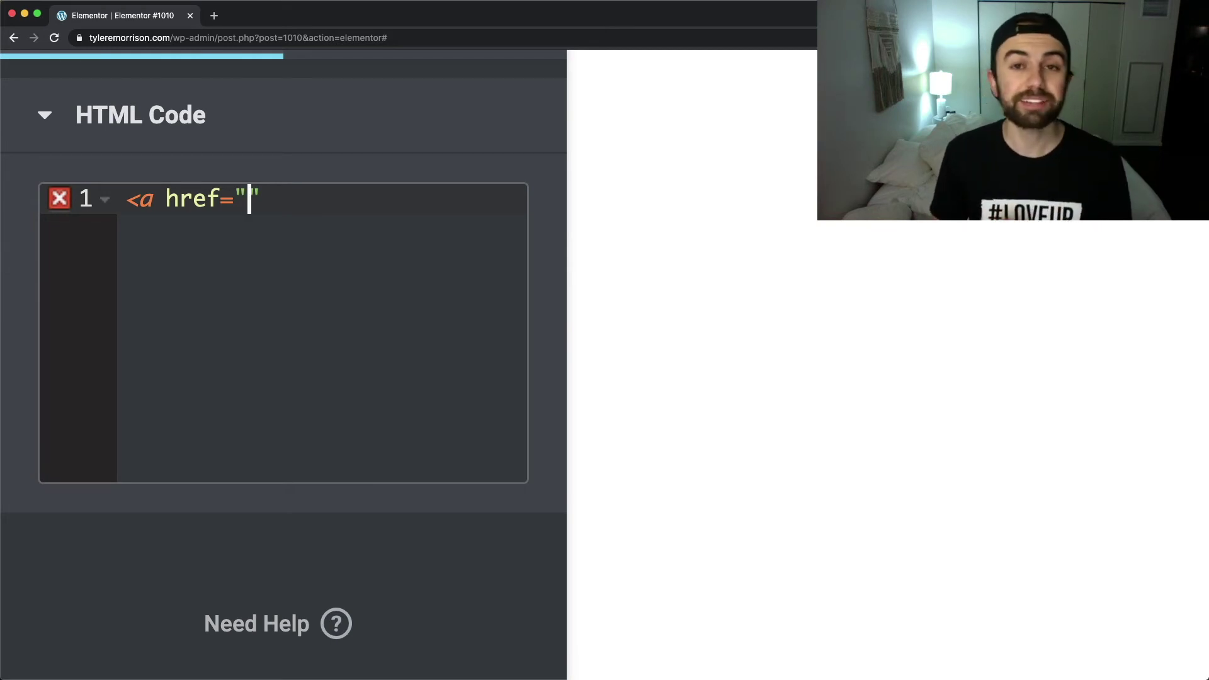
pyautogui.write('tyler')
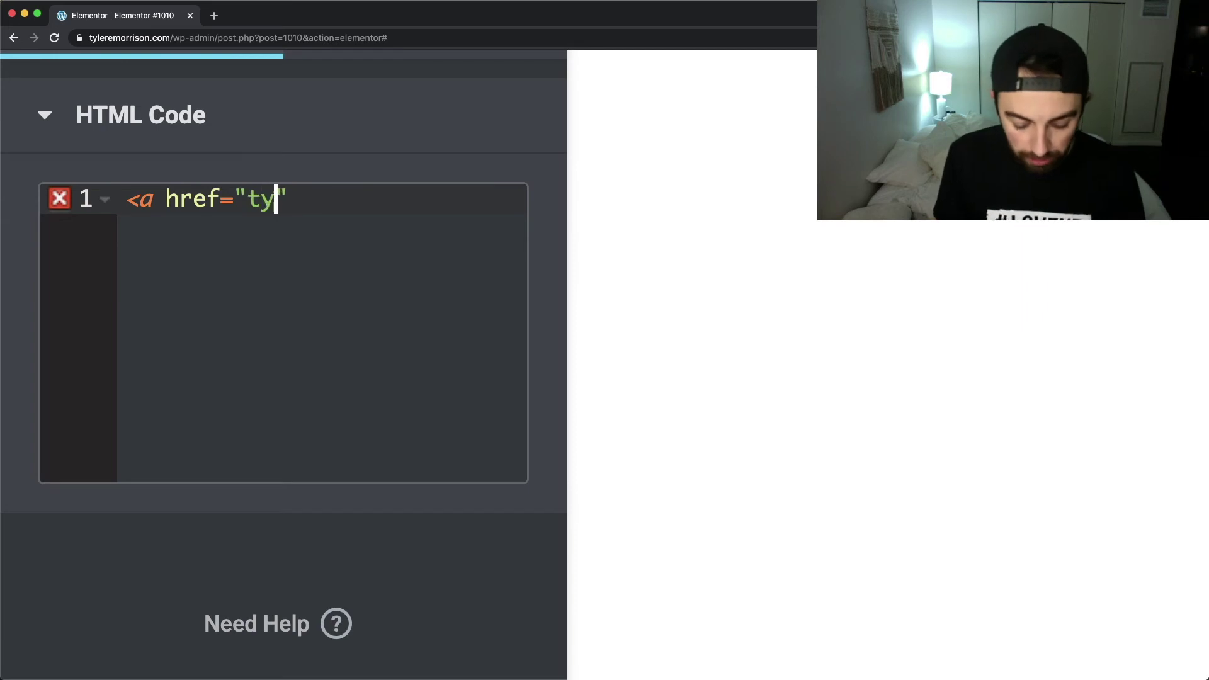
pyautogui.write('e')
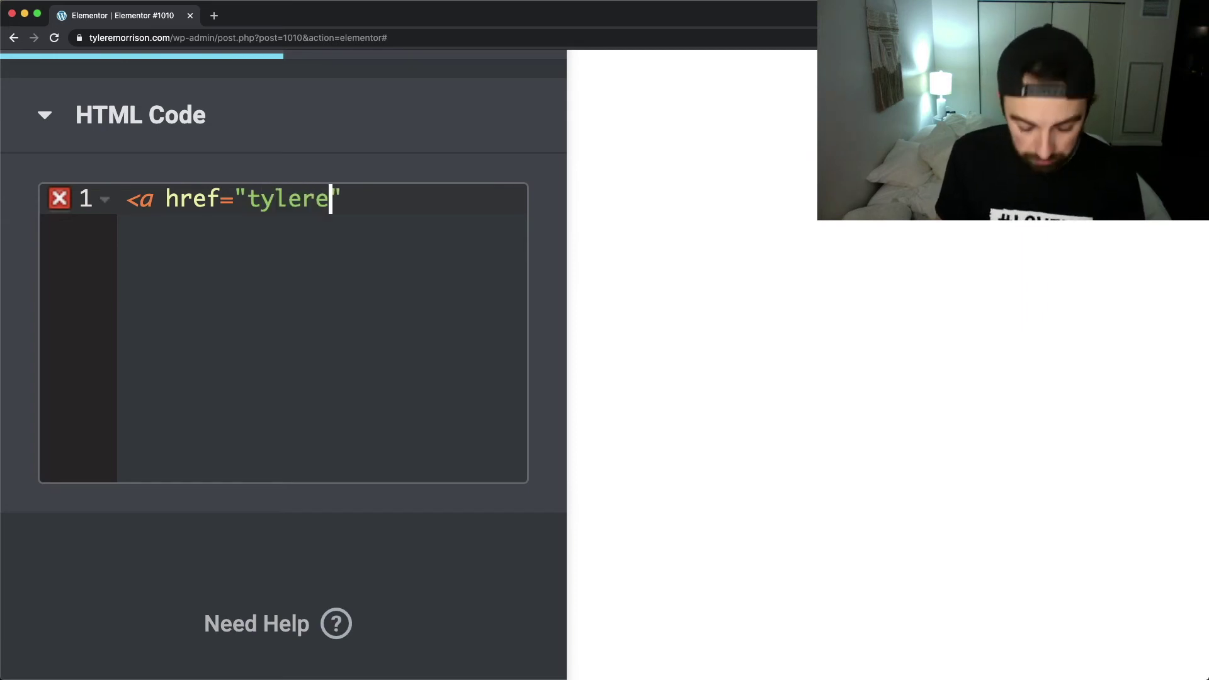
pyautogui.press('BackSpace')
pyautogui.press('BackSpace')
pyautogui.press('BackSpace')
pyautogui.press('BackSpace')
pyautogui.press('BackSpace')
pyautogui.press('BackSpace')
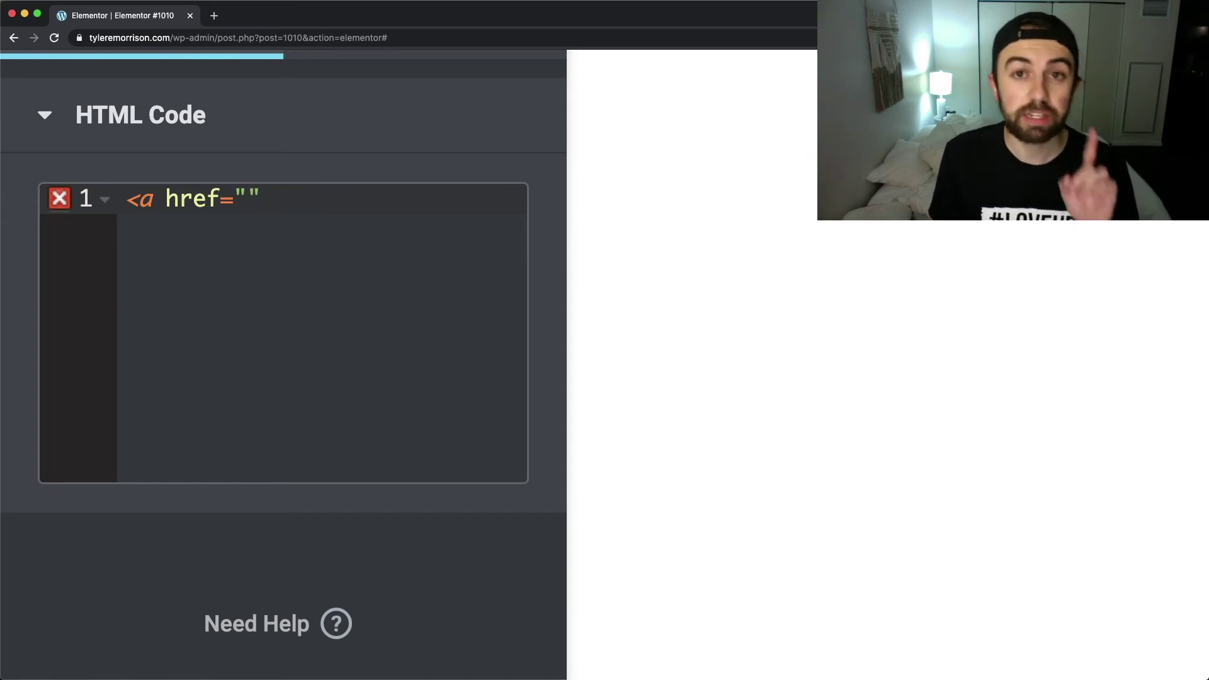
pyautogui.write('http')
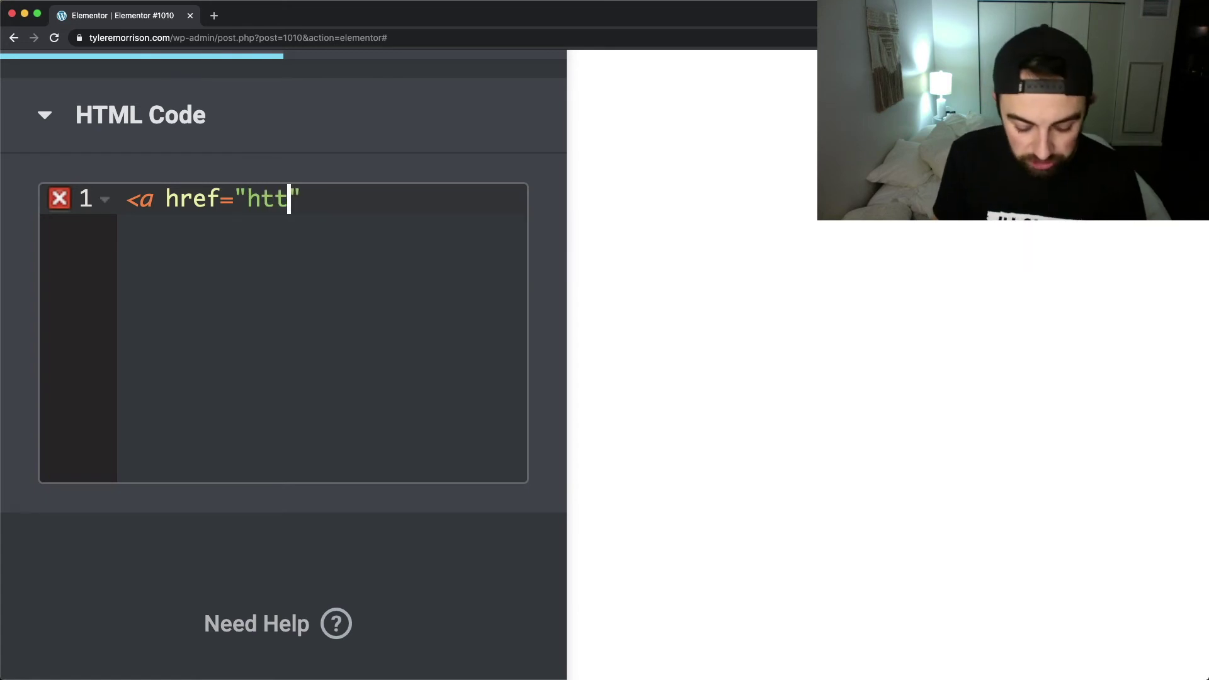
pyautogui.write('s:')
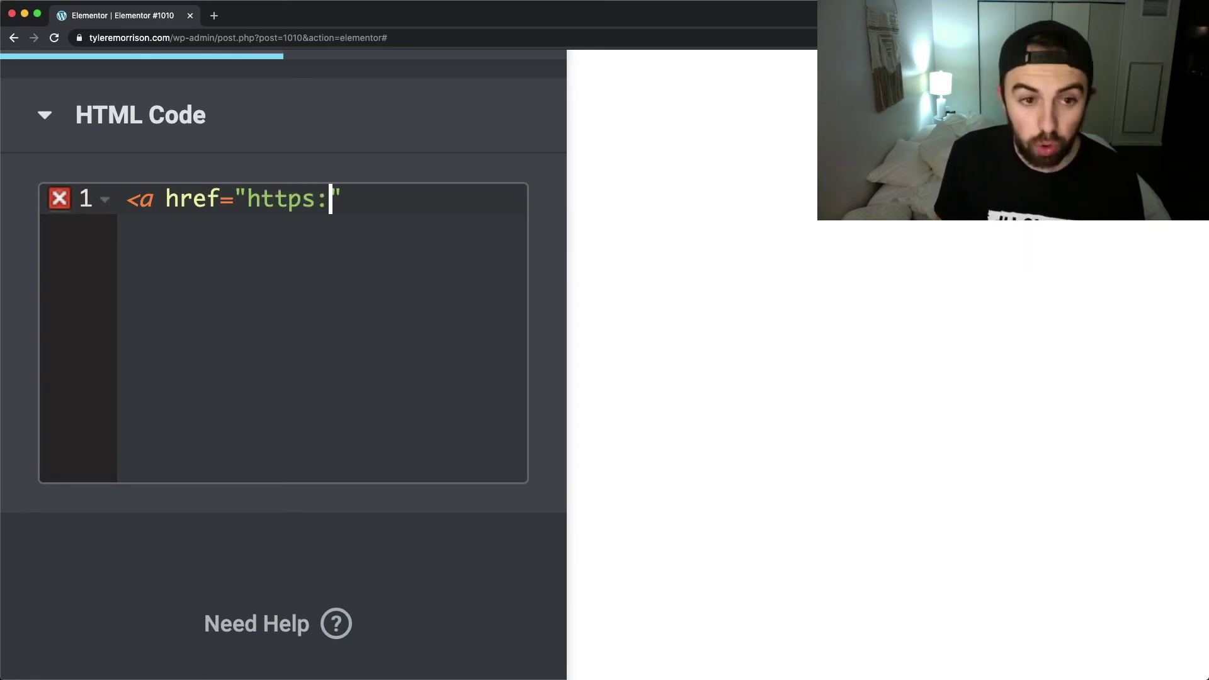
pyautogui.write('//')
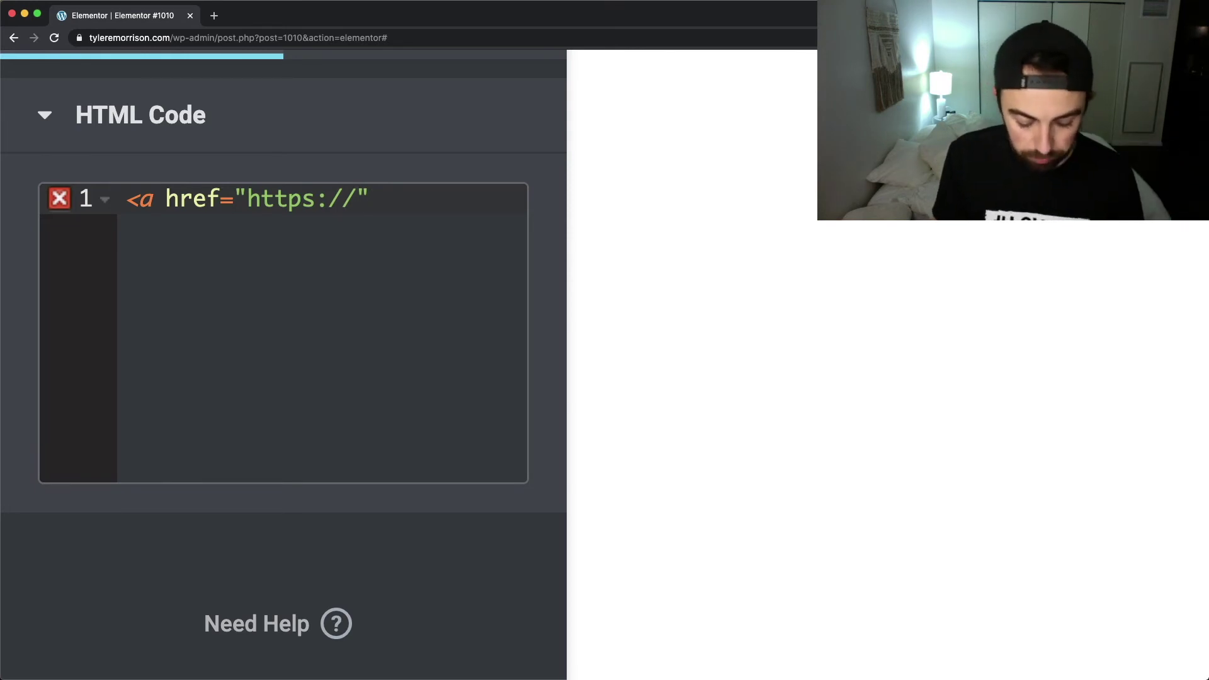
pyautogui.write('tyleremorris')
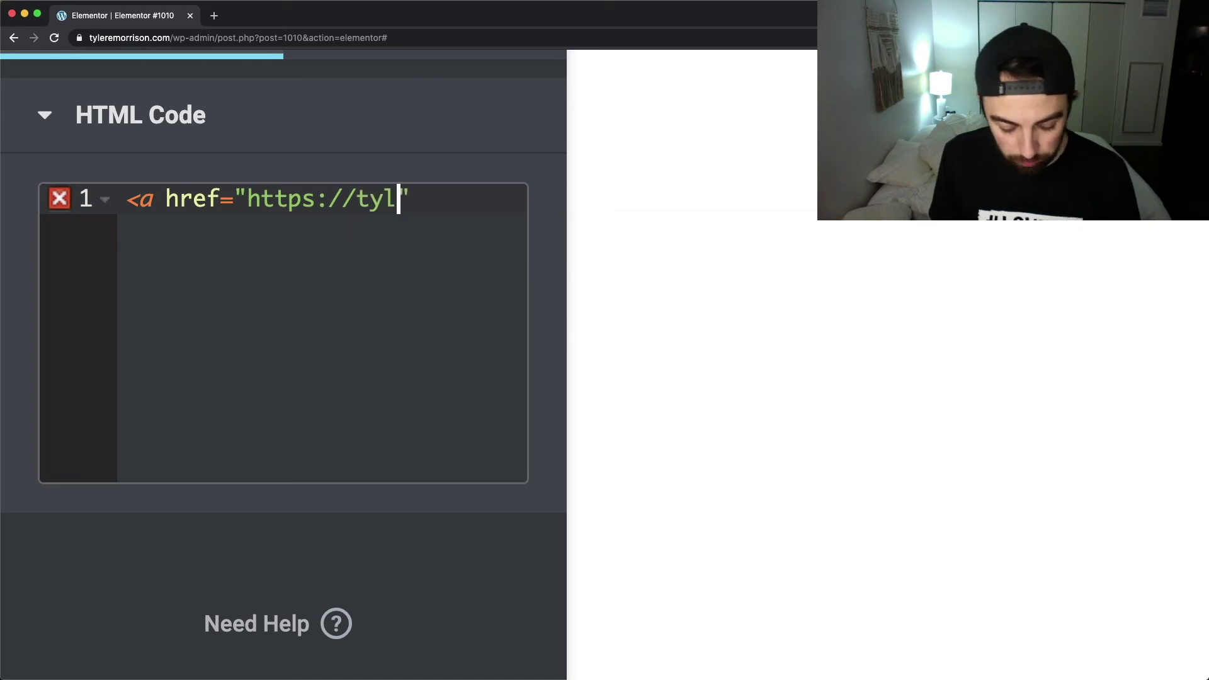
pyautogui.write('on.com')
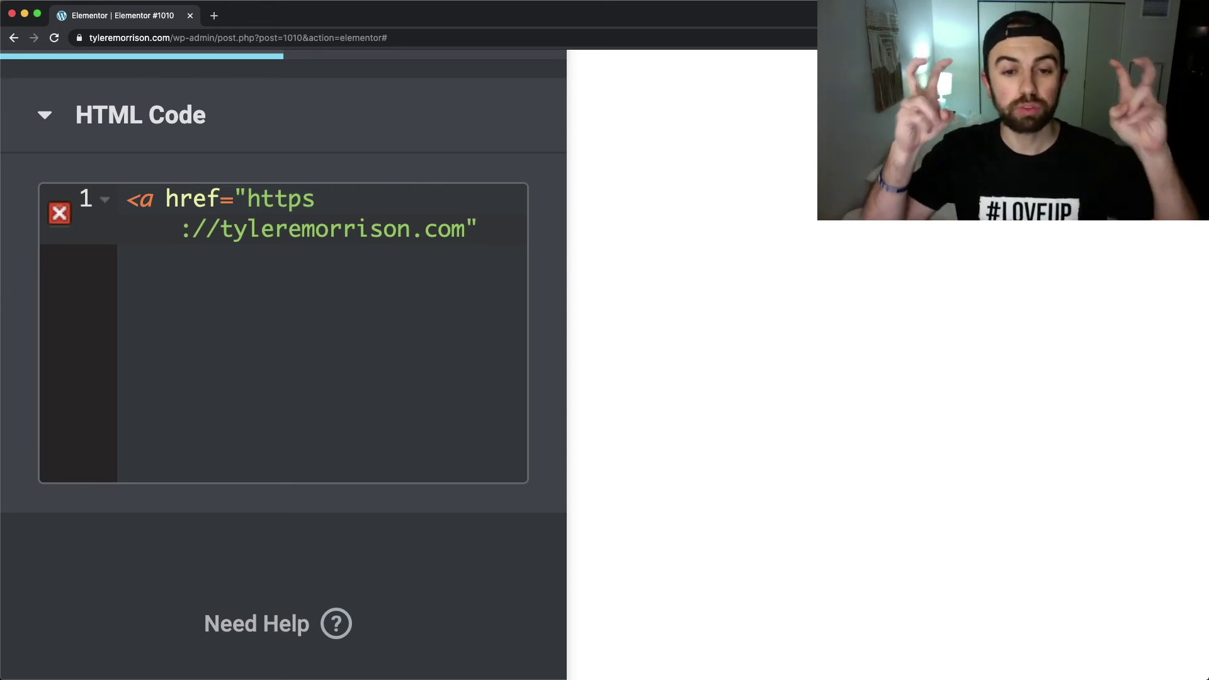
pyautogui.write('></a>')
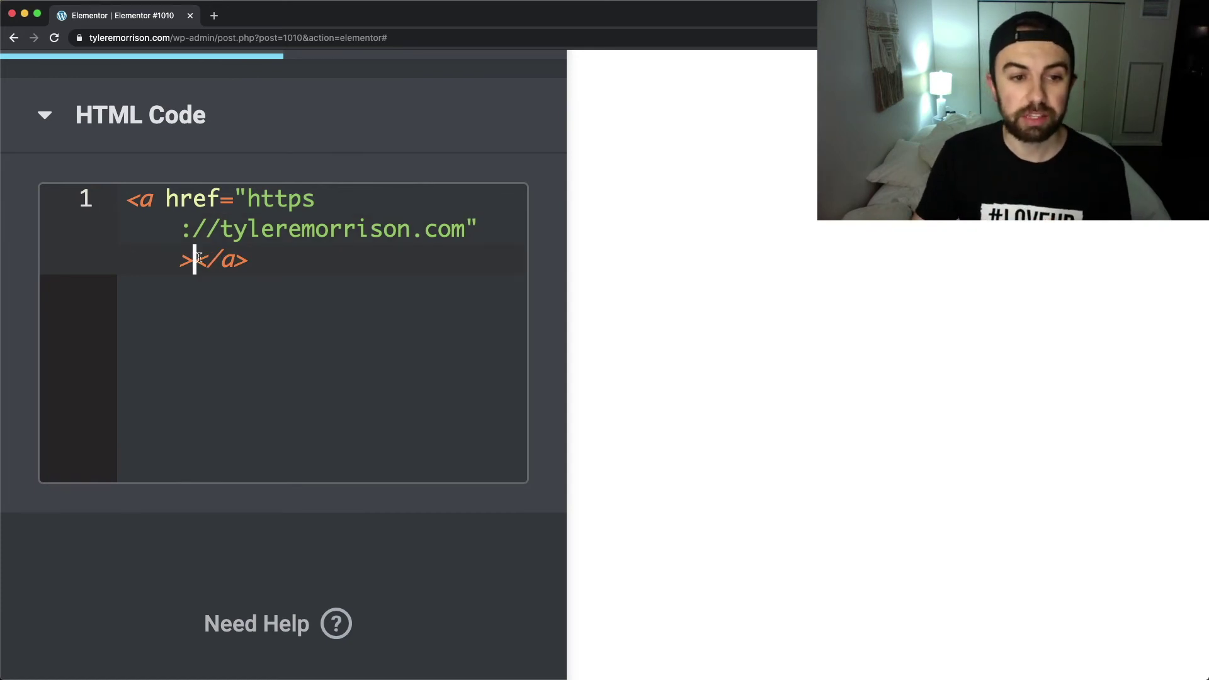
# Delete the auto-inserted </a> closing tag and reset the browser zoom
pyautogui.moveTo(198, 258); pyautogui.dragTo(253, 257)
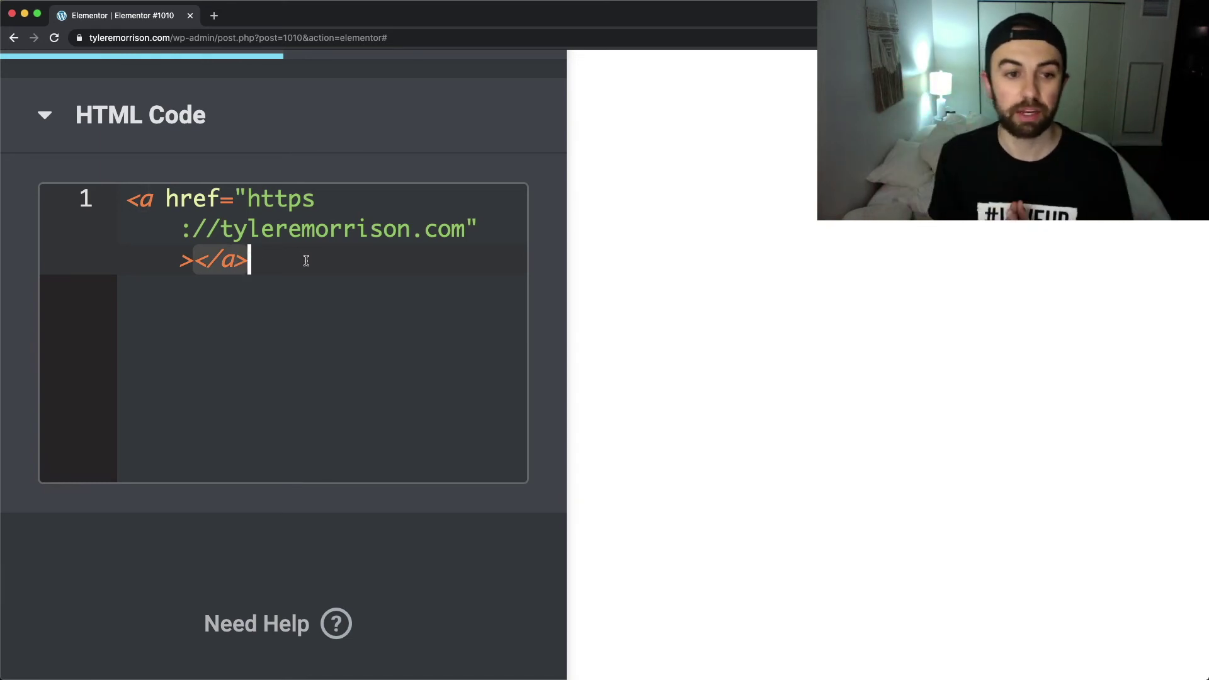
pyautogui.press('BackSpace')
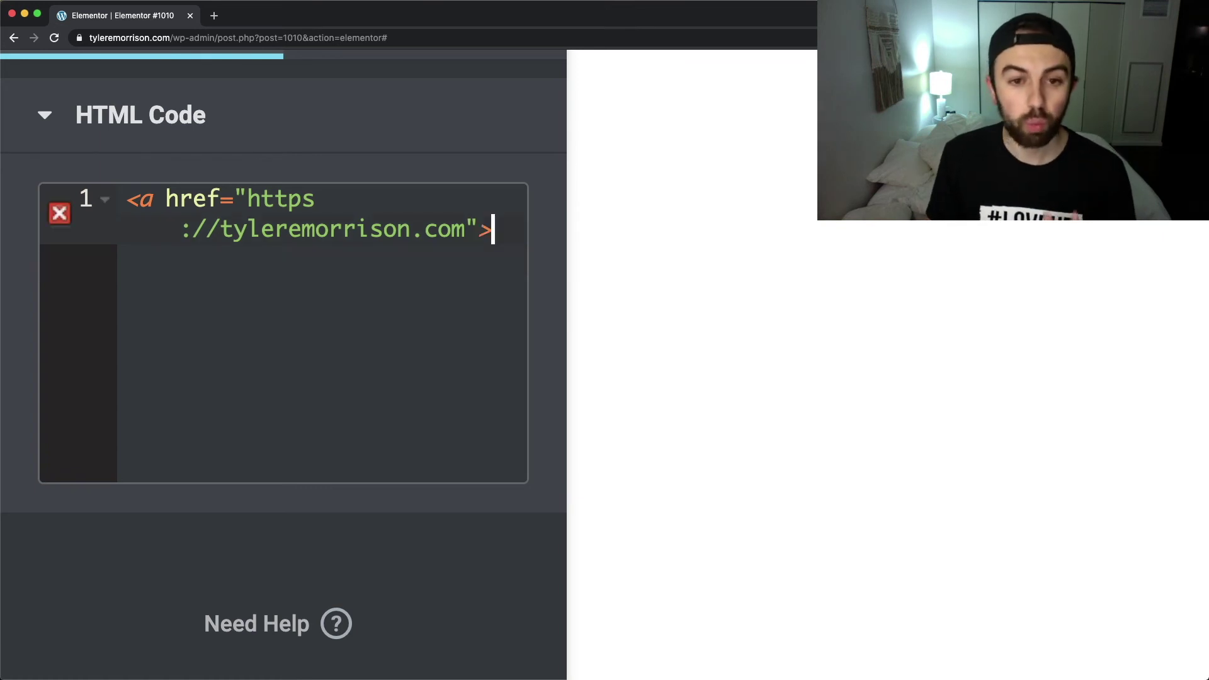
pyautogui.scroll(-1, 447, 235)
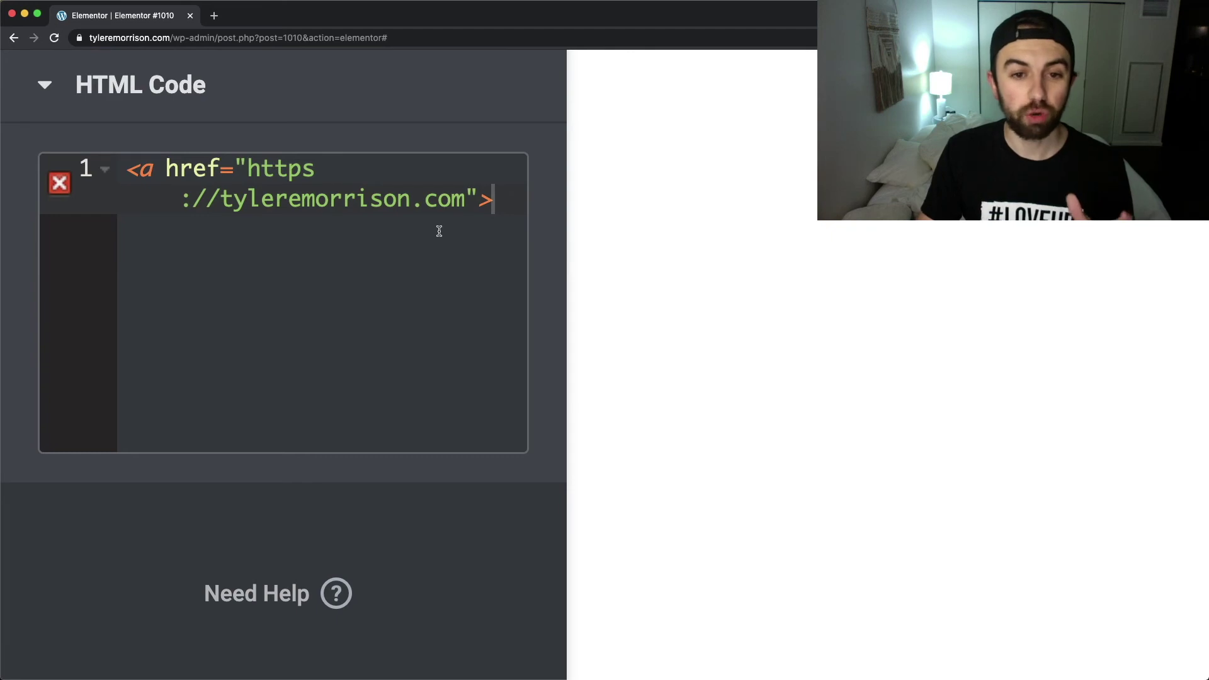
pyautogui.press('super+0')
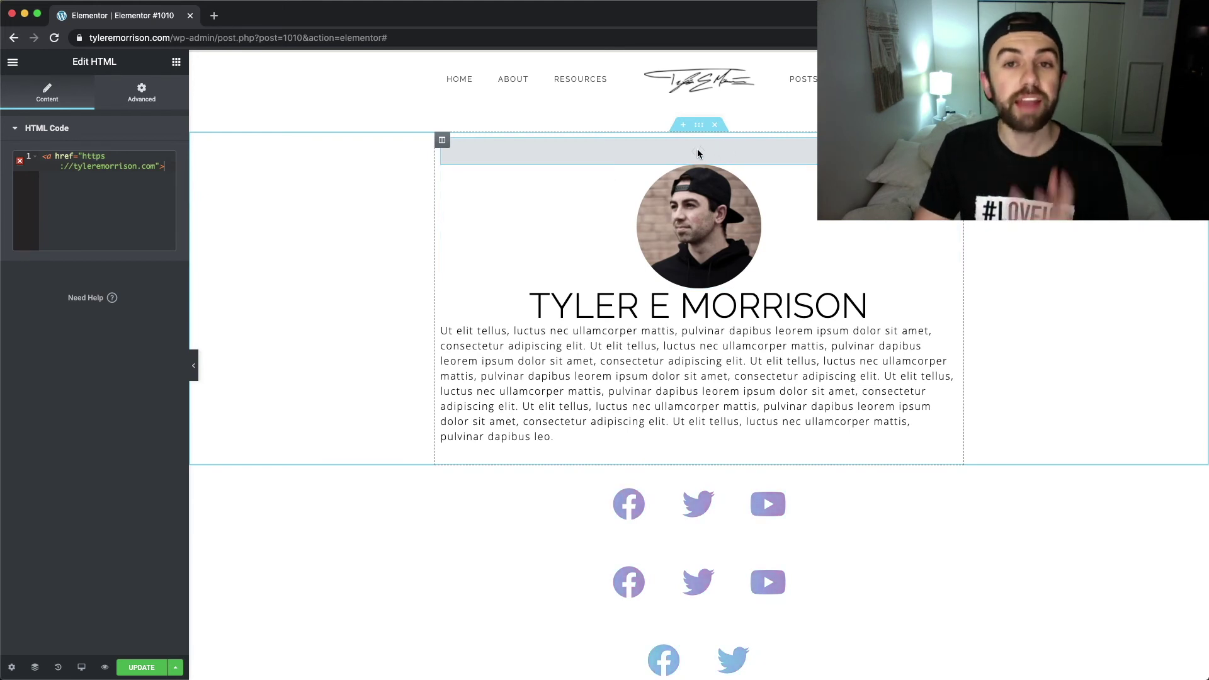
pyautogui.click(14, 62)
# Drag an HTML widget found via 'html' below the bio and enter </a> in its code box
pyautogui.click(13, 62)
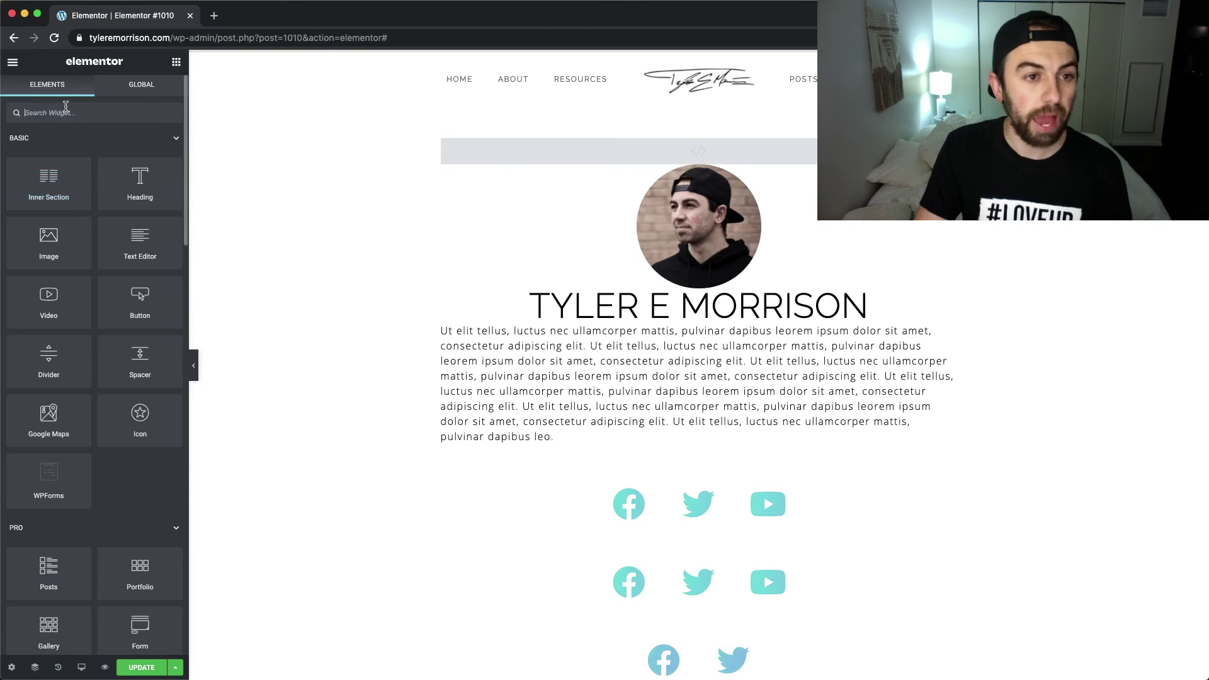
pyautogui.write('html')
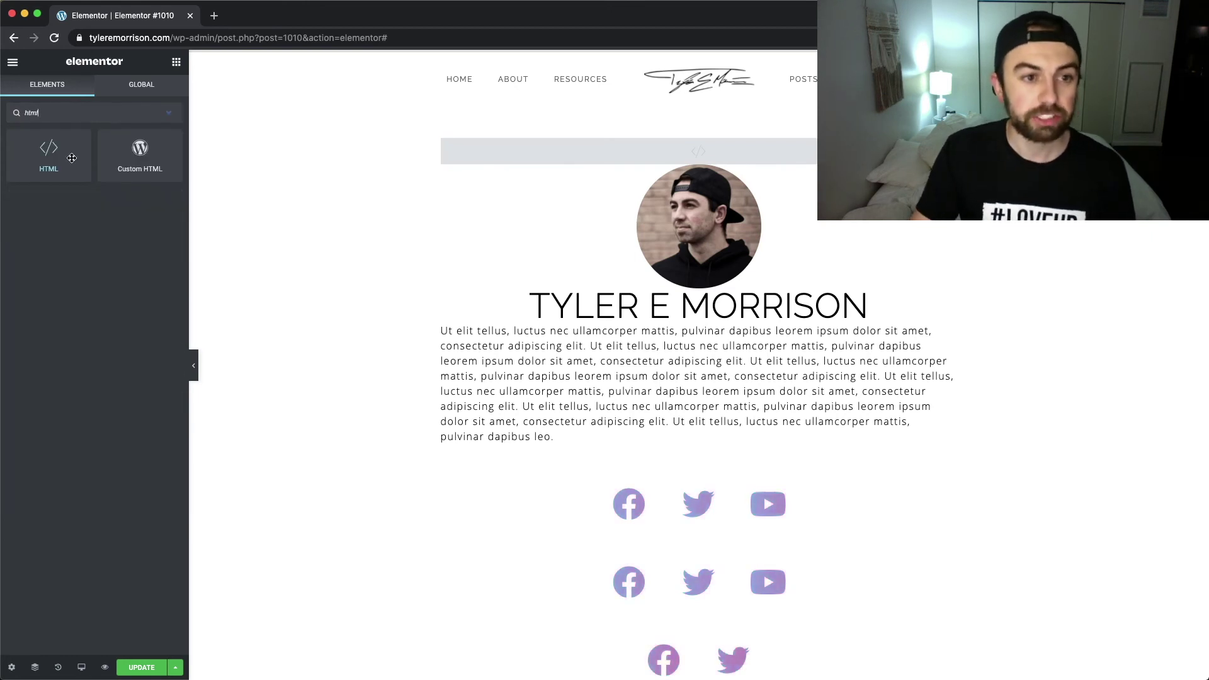
pyautogui.moveTo(71, 158); pyautogui.dragTo(688, 440)
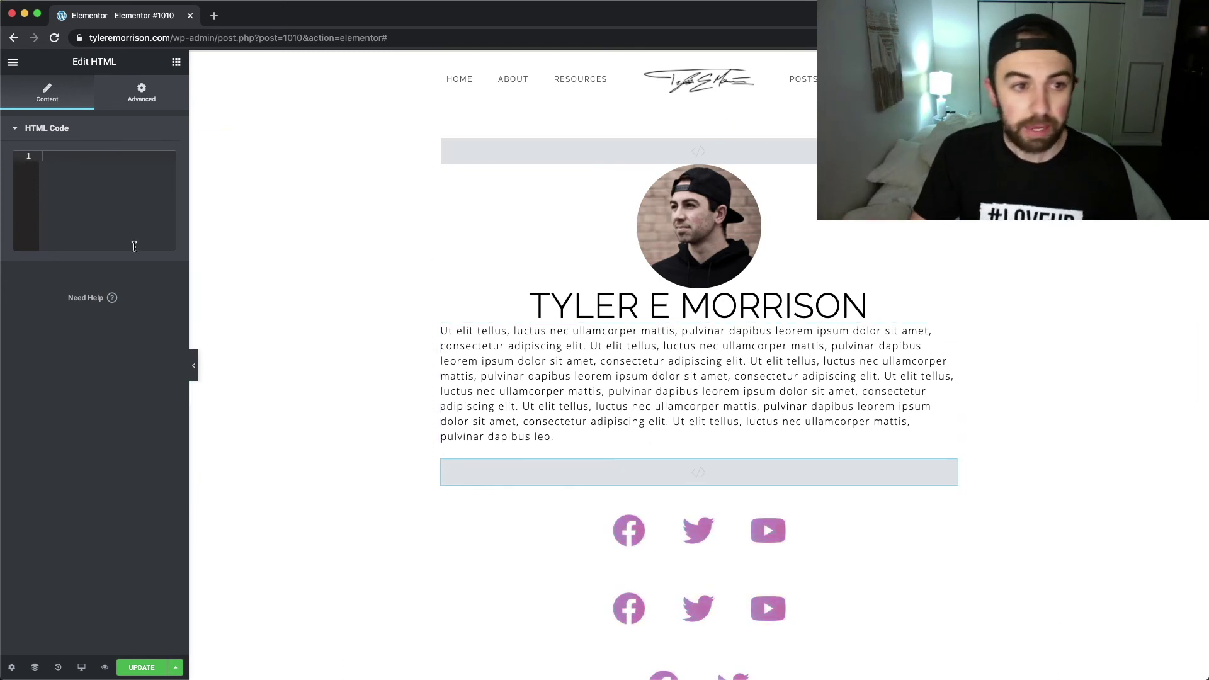
pyautogui.keyDown('ctrl'); pyautogui.scroll(5, 73, 167); pyautogui.keyUp('ctrl')
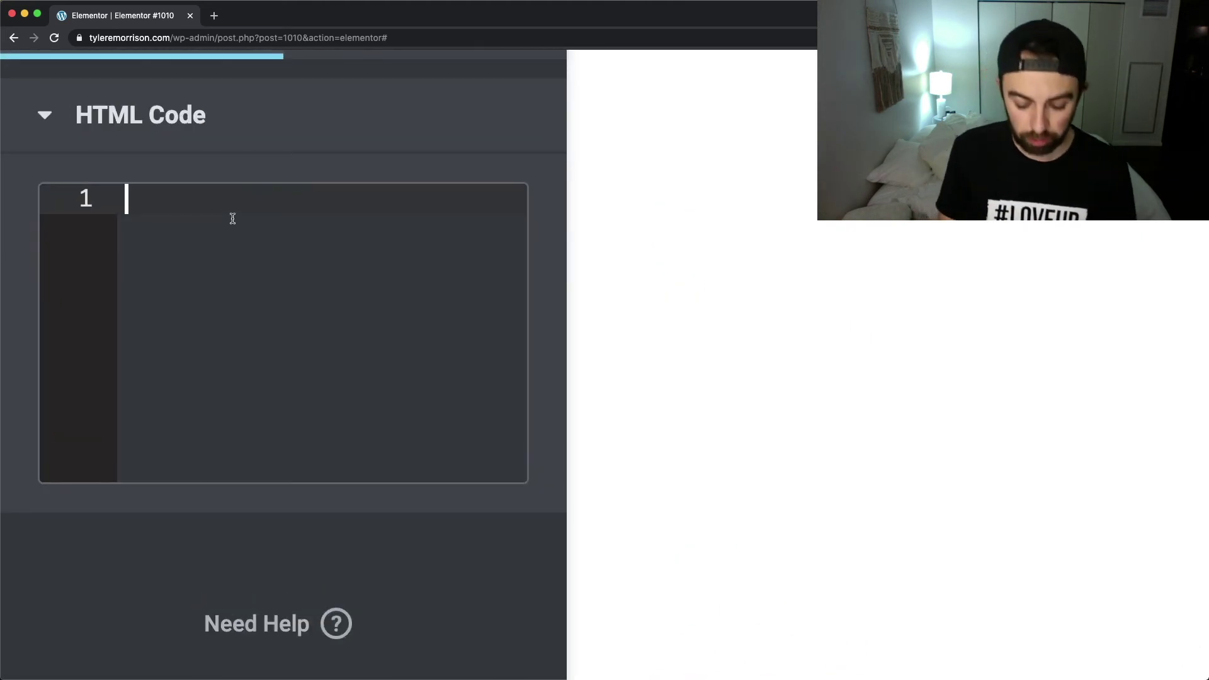
pyautogui.write('</')
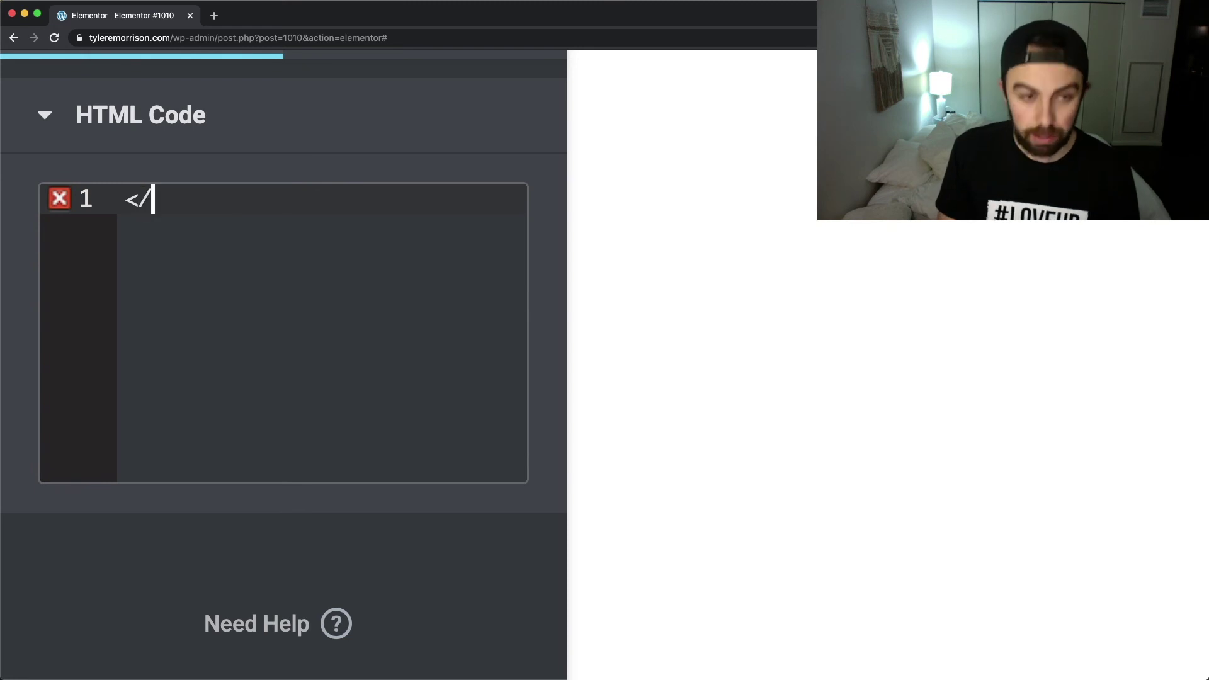
pyautogui.write('a')
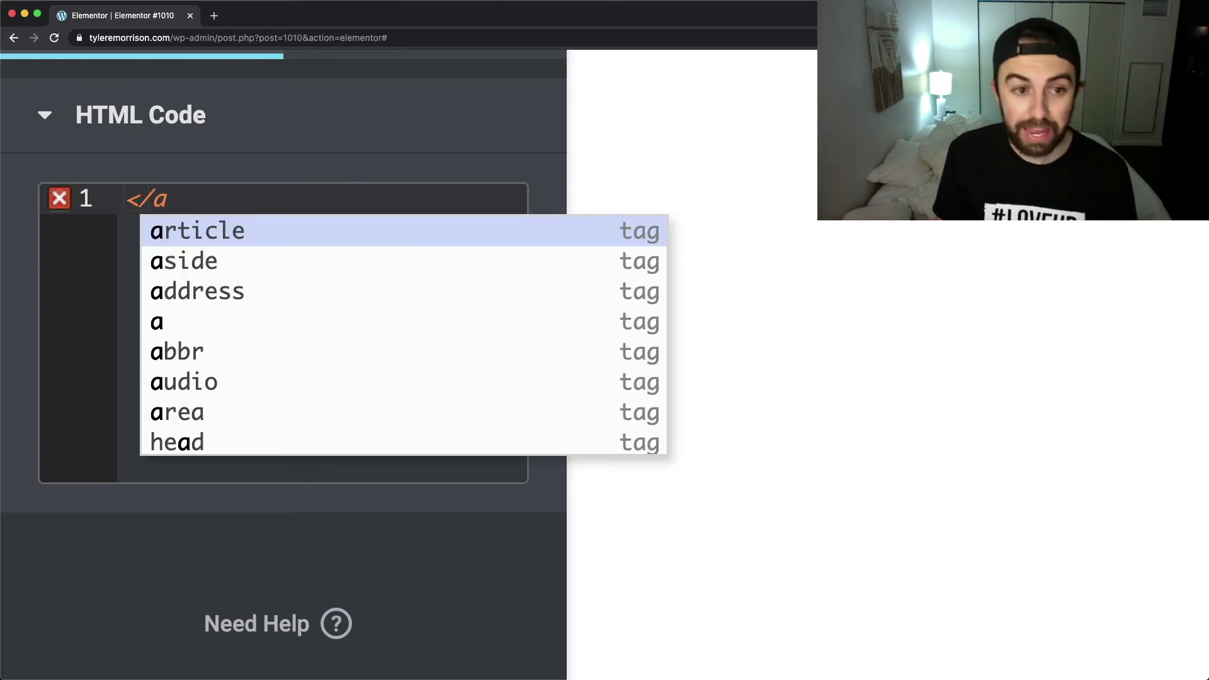
pyautogui.write('>')
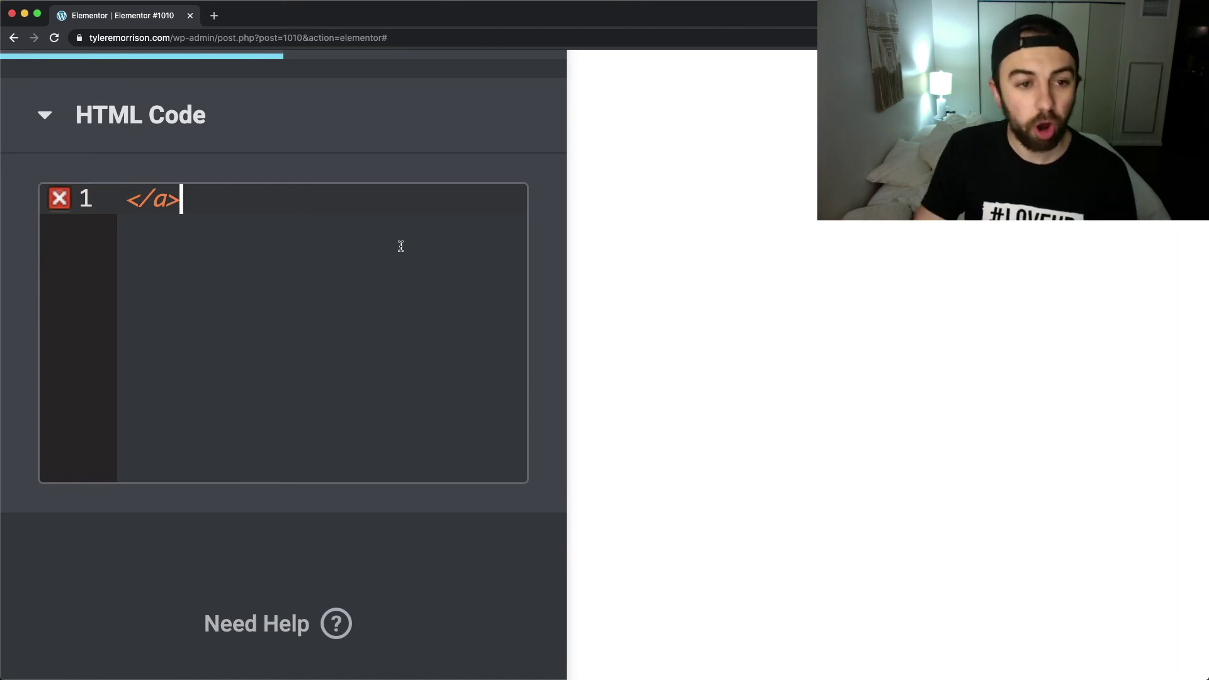
pyautogui.press('super+0')
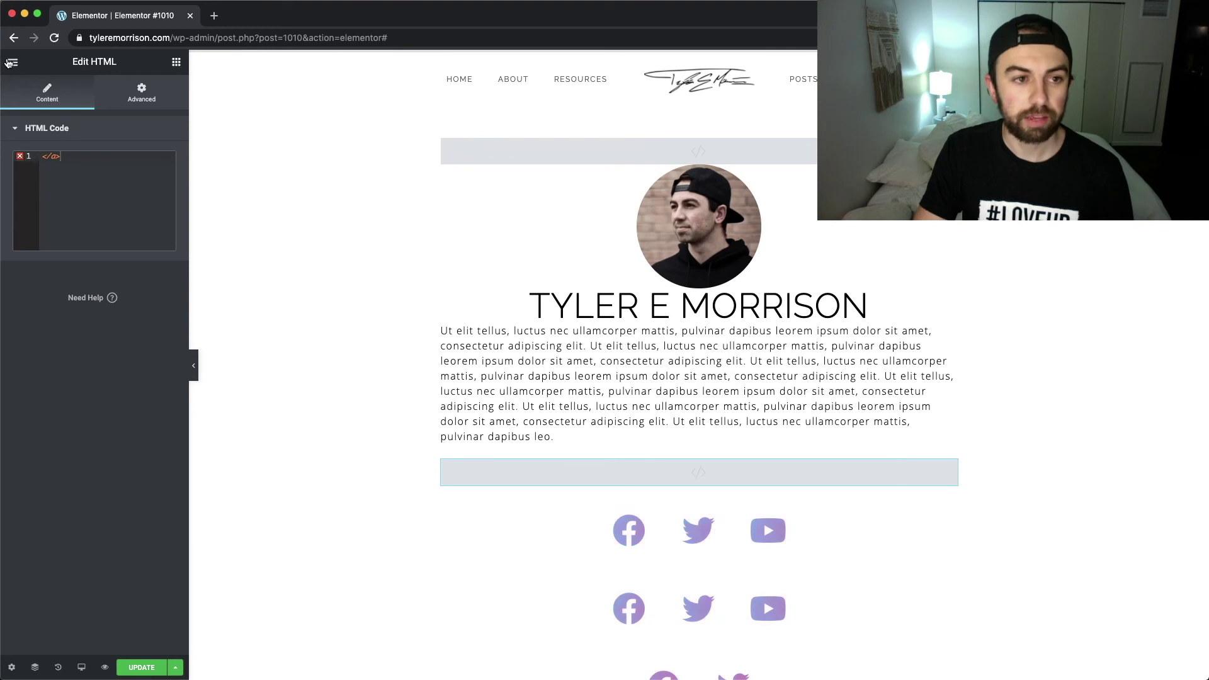
pyautogui.click(8, 62)
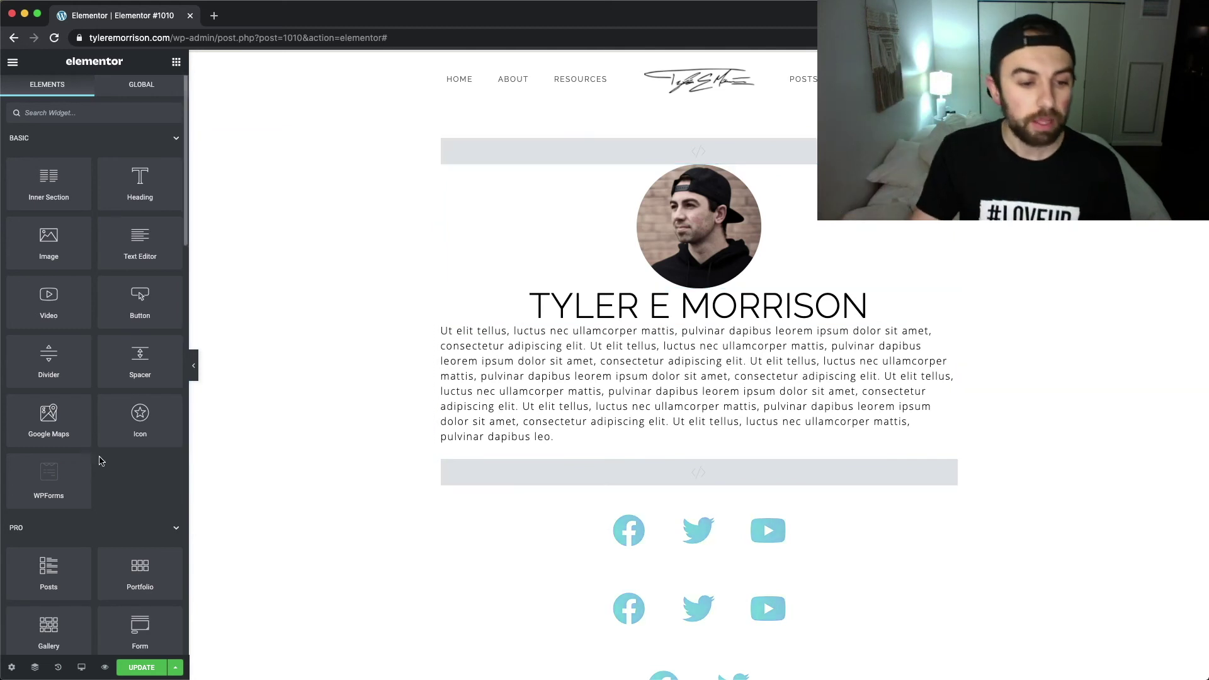
# Update the page, preview it, and confirm clicking the profile opens tyleremorrison.com
pyautogui.click(139, 668)
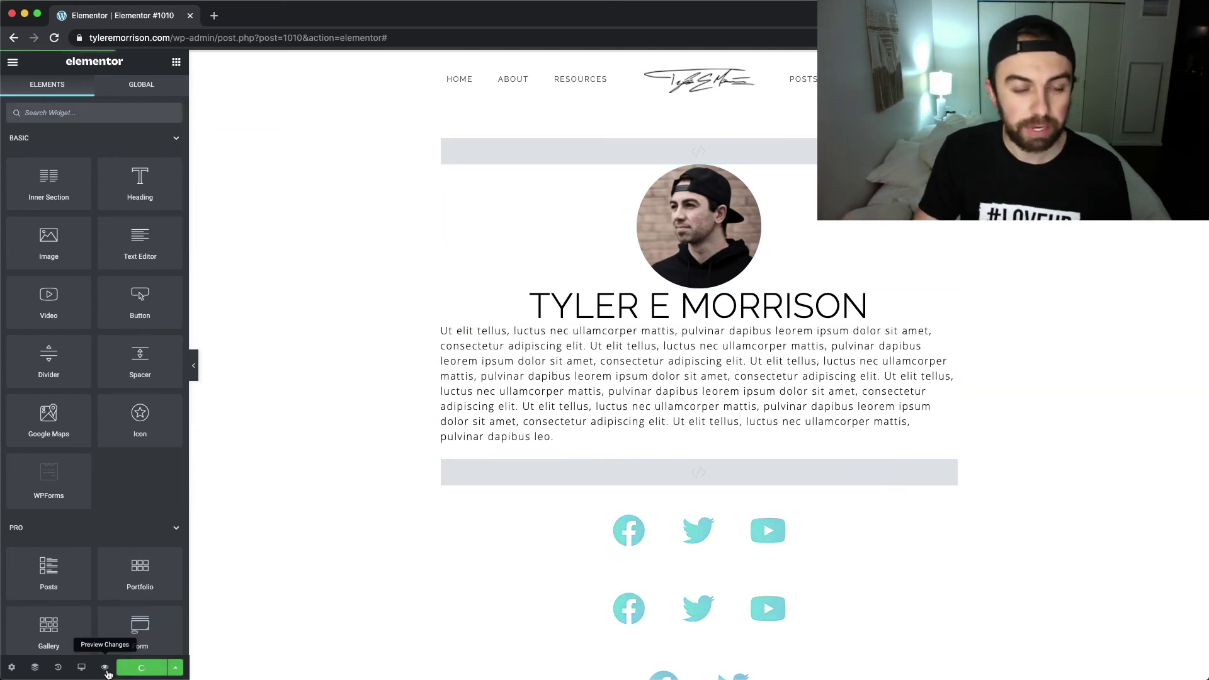
pyautogui.click(105, 669)
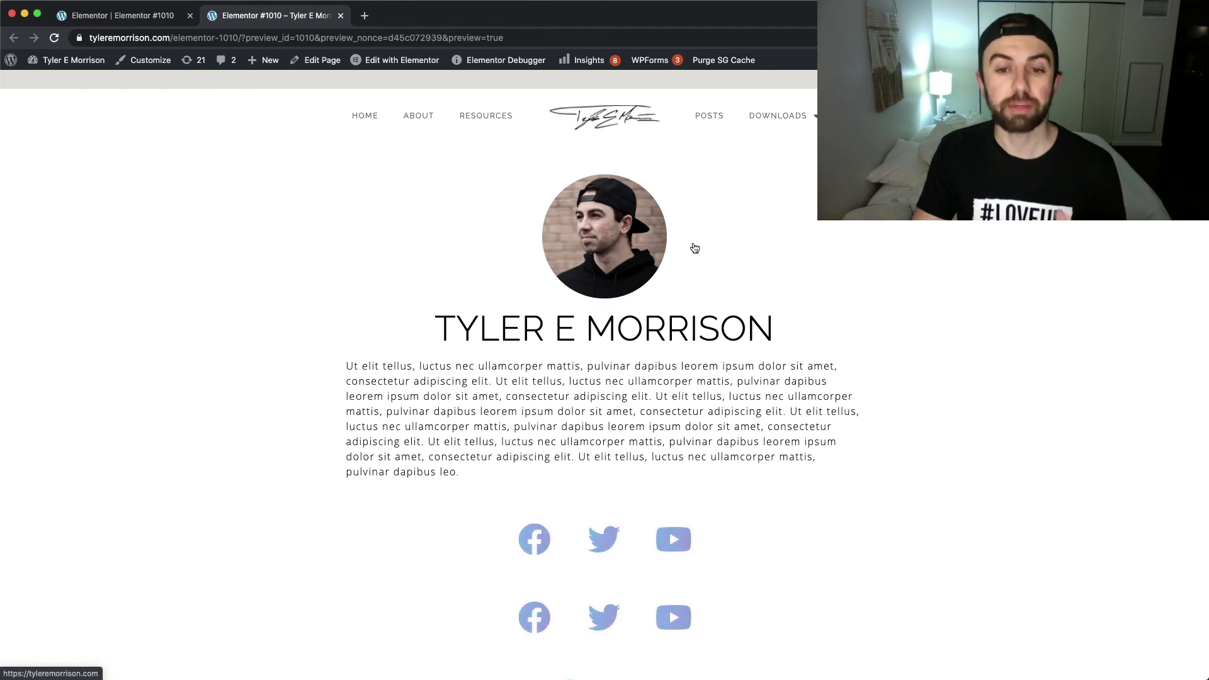
pyautogui.press('super+r')
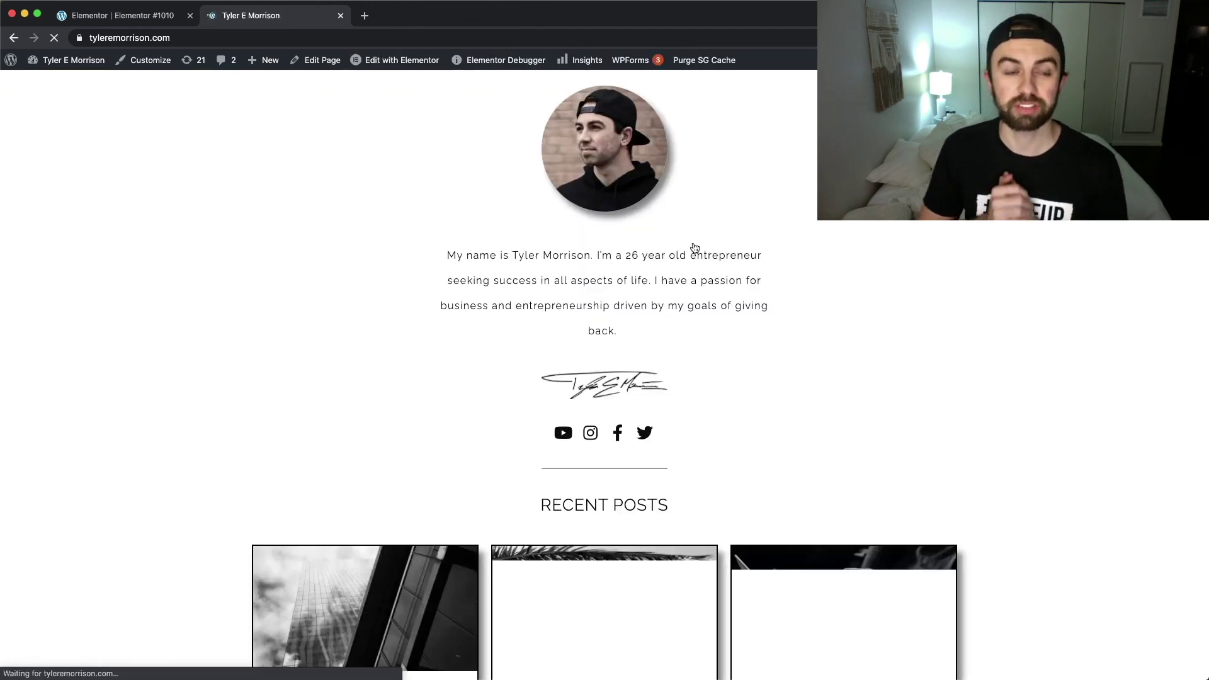
pyautogui.click(15, 38)
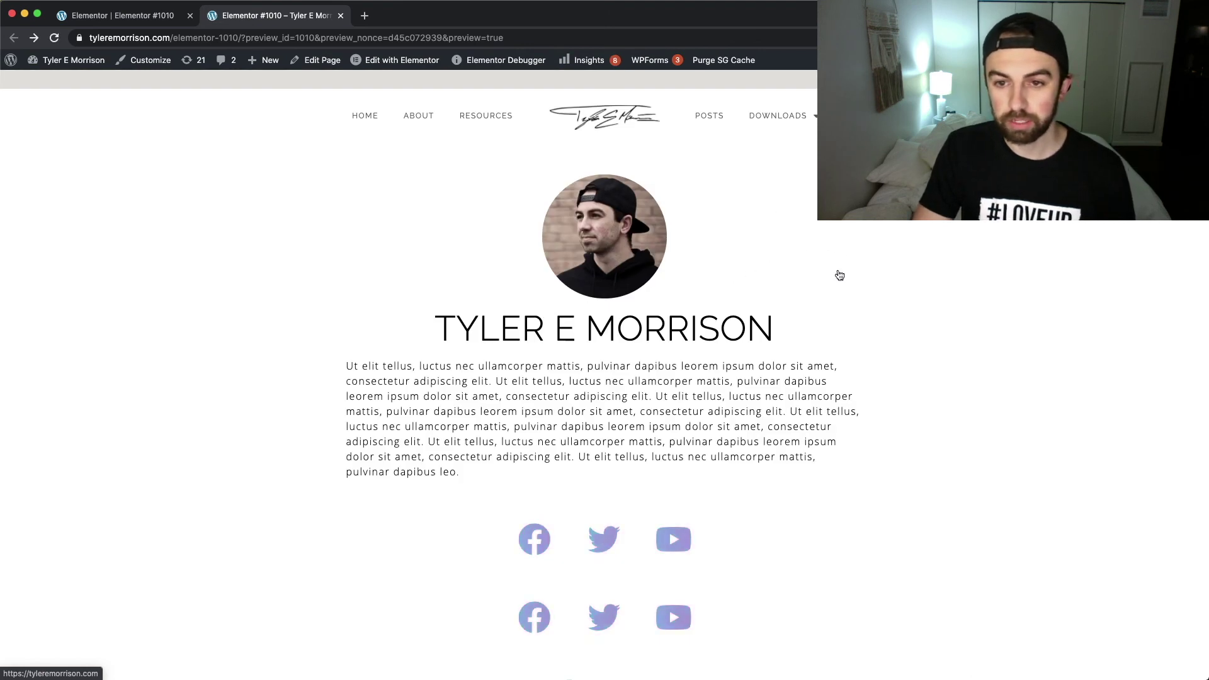
pyautogui.press('super+r')
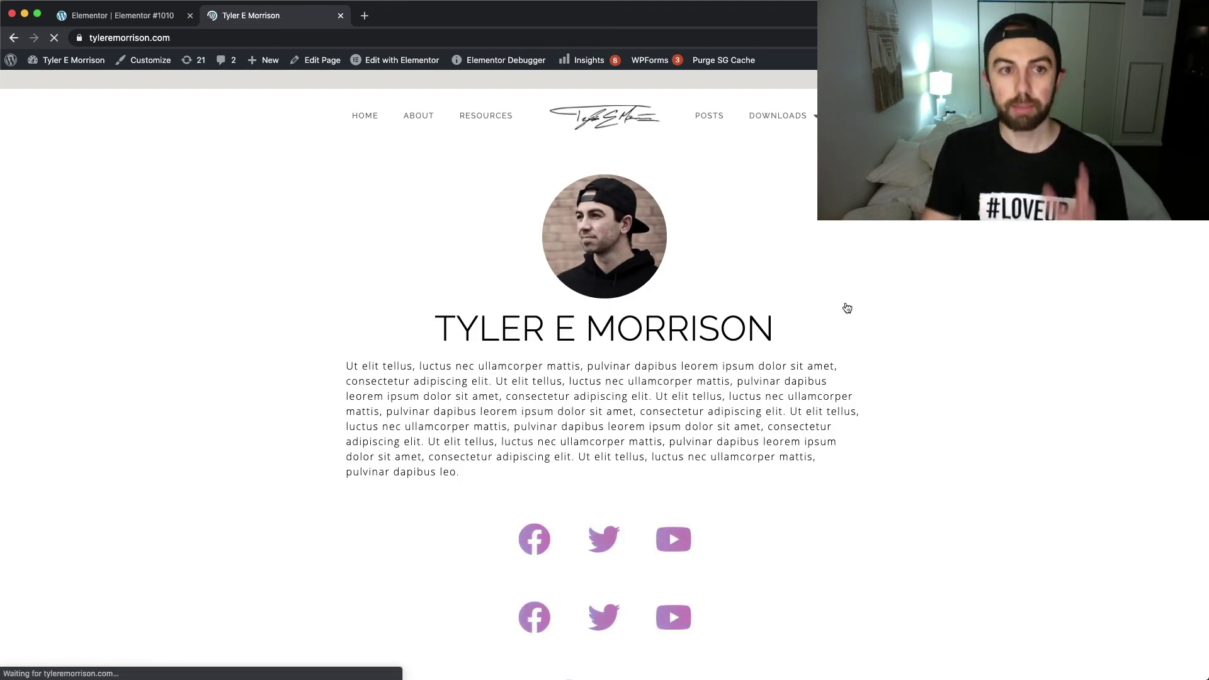
pyautogui.click(14, 38)
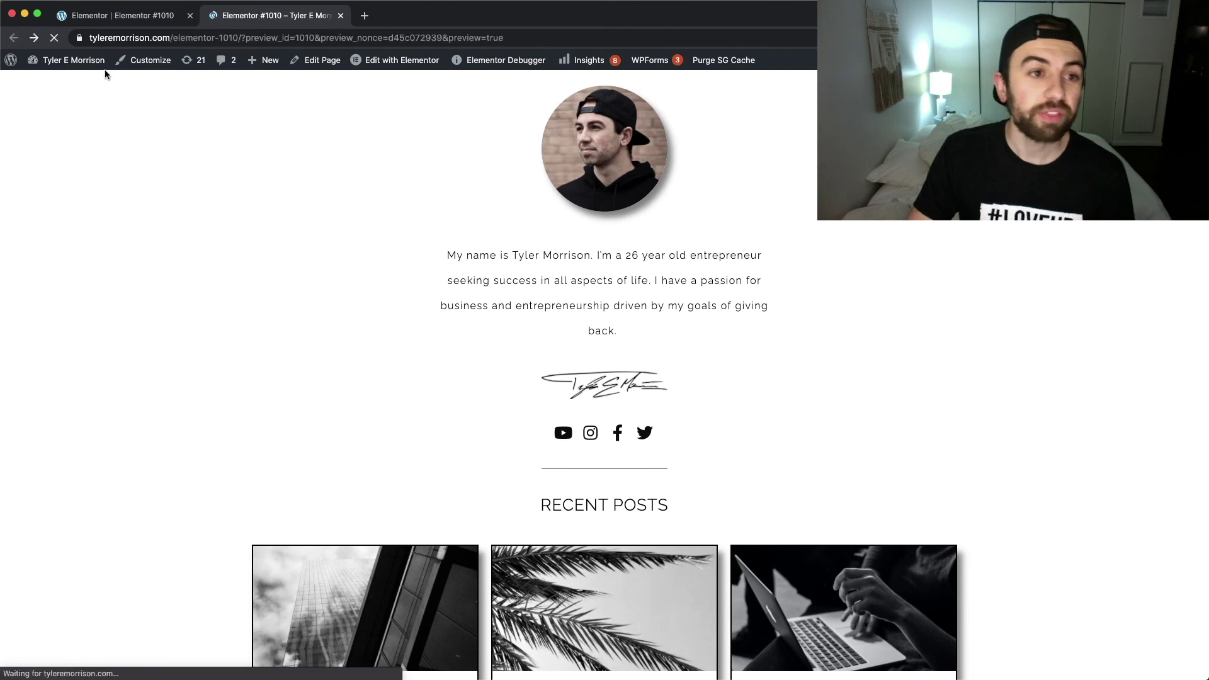
pyautogui.click(155, 8)
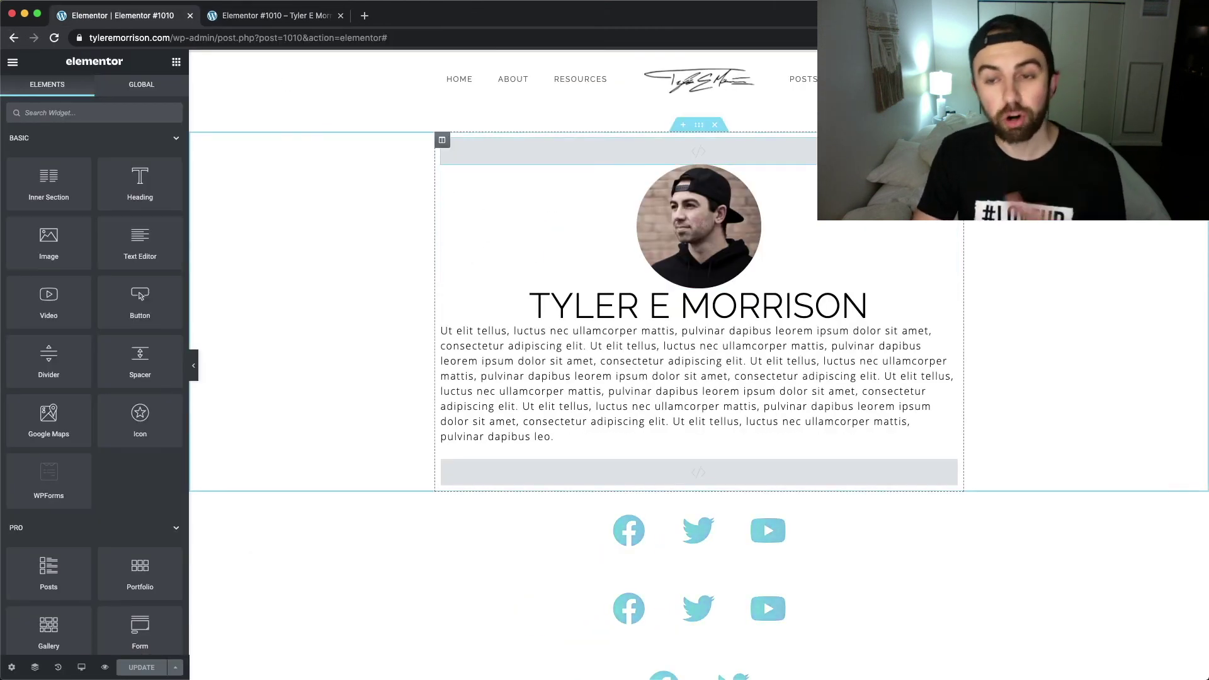
# Reopen the top HTML widget to show its opening <a> tag linking to the homepage
pyautogui.click(693, 151)
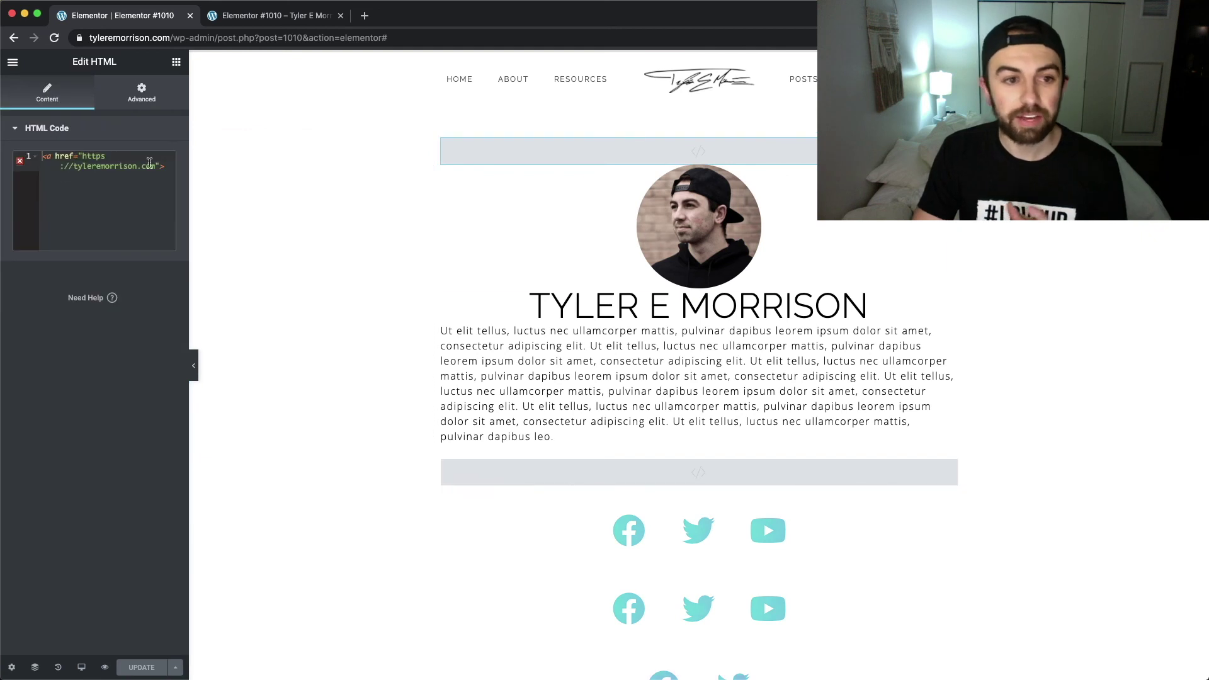